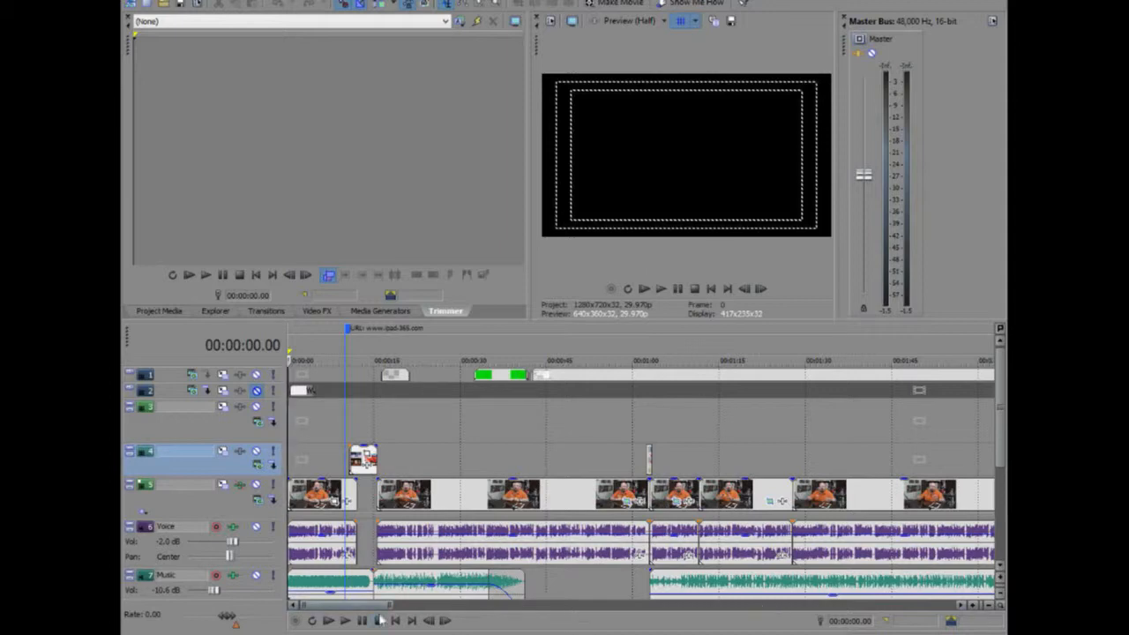
Examine the encode and ID3 settings of the iPad365 MP3 render template, leaving without rendering.
mouse_move(344, 610)
left_mouse_down()
mouse_move(520, 619)
mouse_move(342, 623)
left_mouse_up()
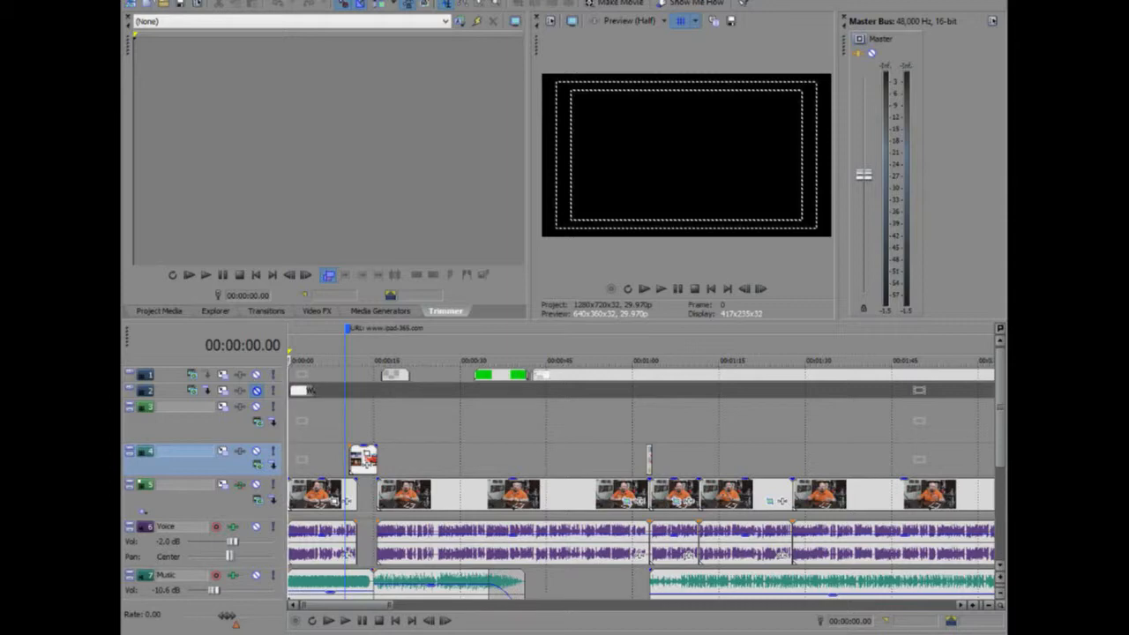
left_click(133, 1)
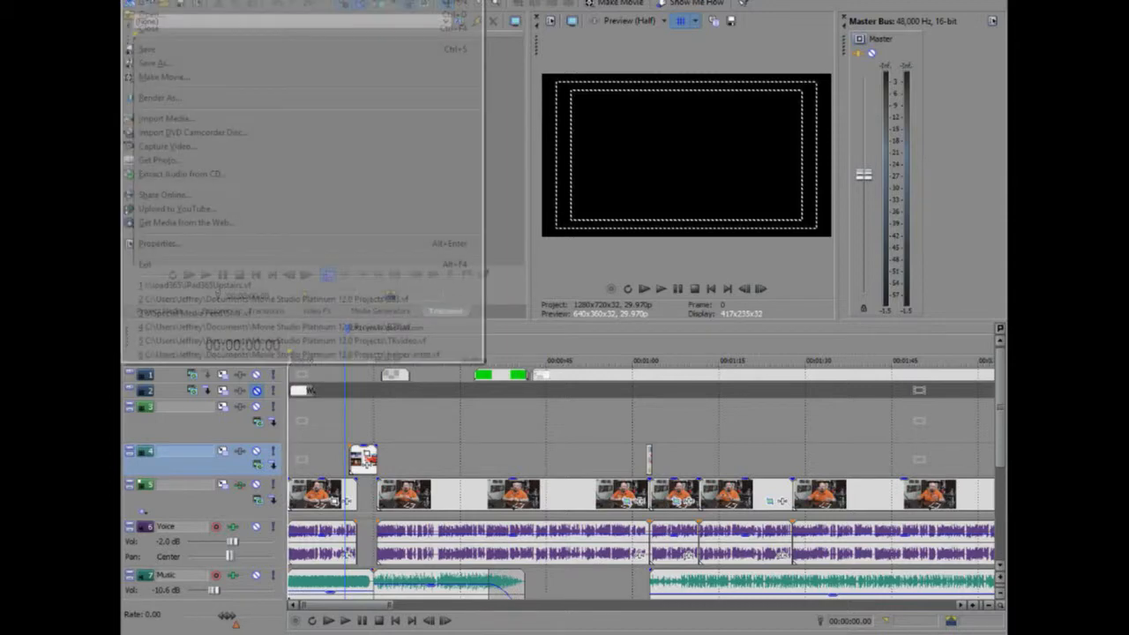
left_click(171, 99)
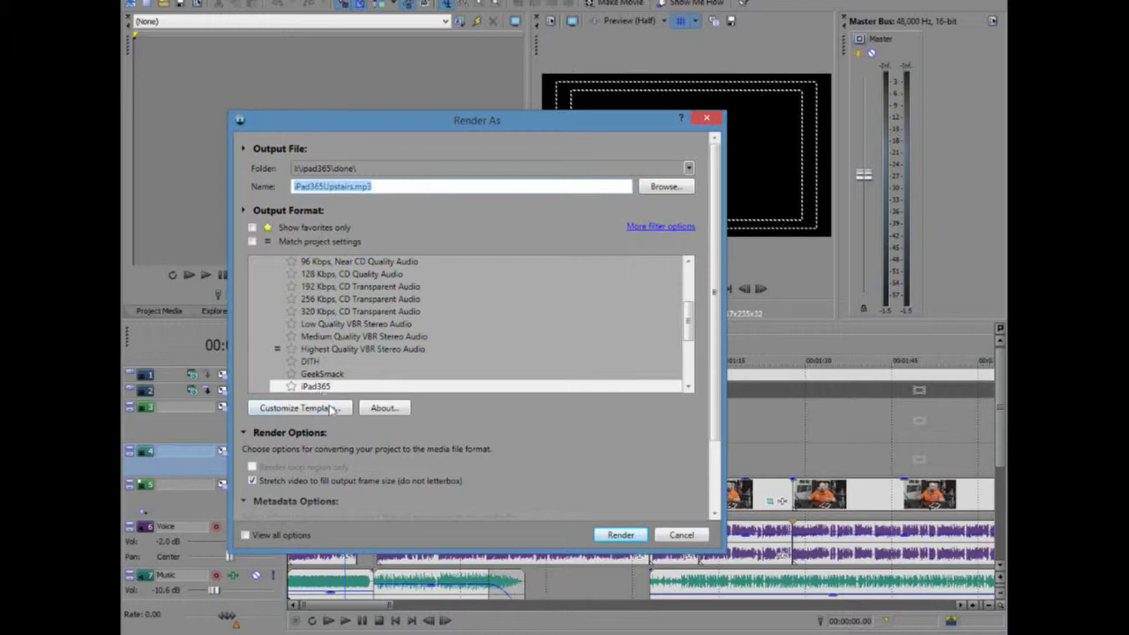
left_click(298, 408)
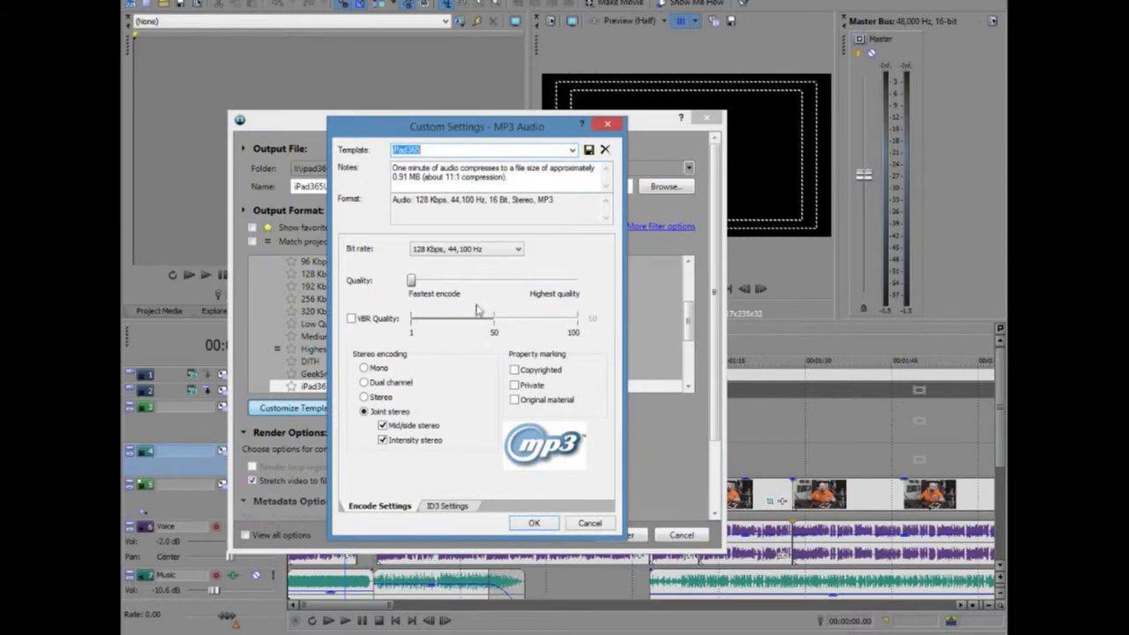
left_click(447, 506)
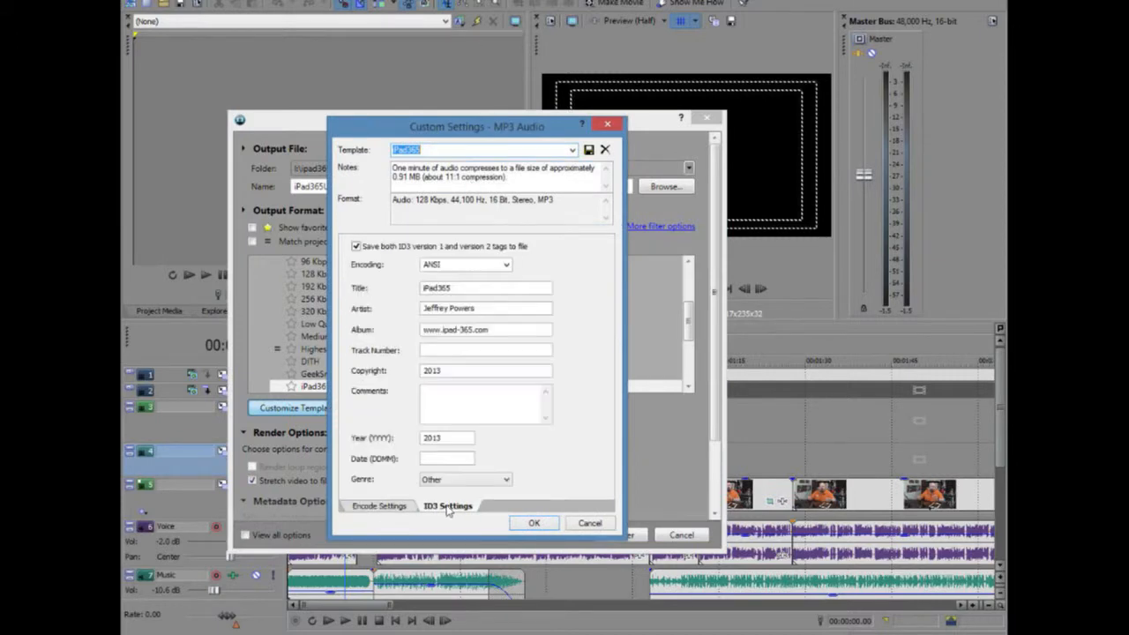
left_click(388, 507)
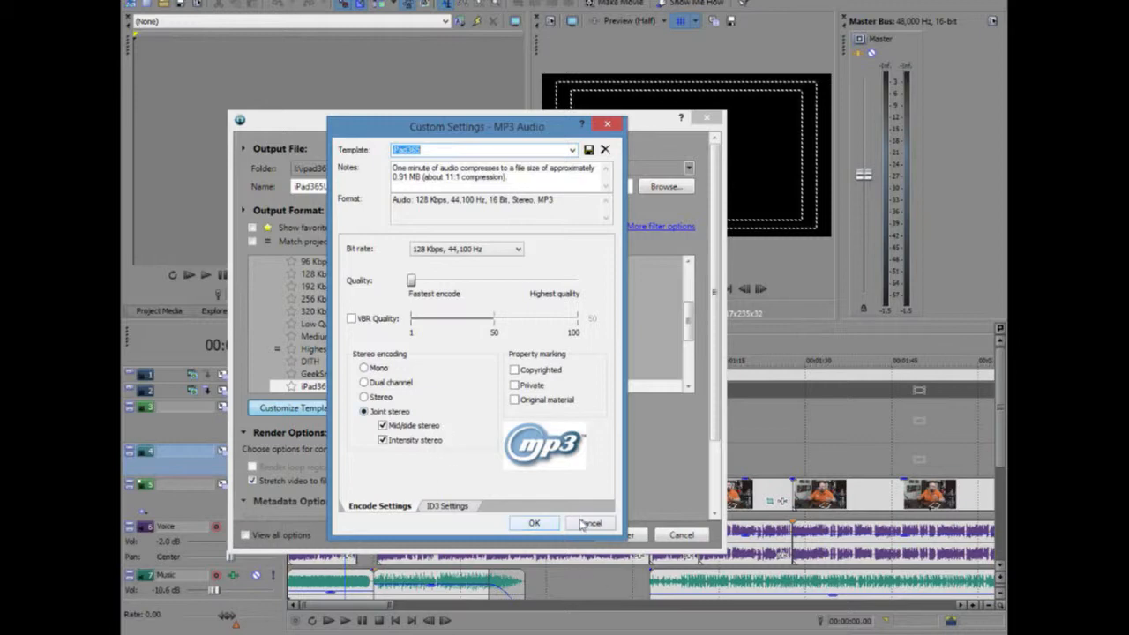
left_click(585, 526)
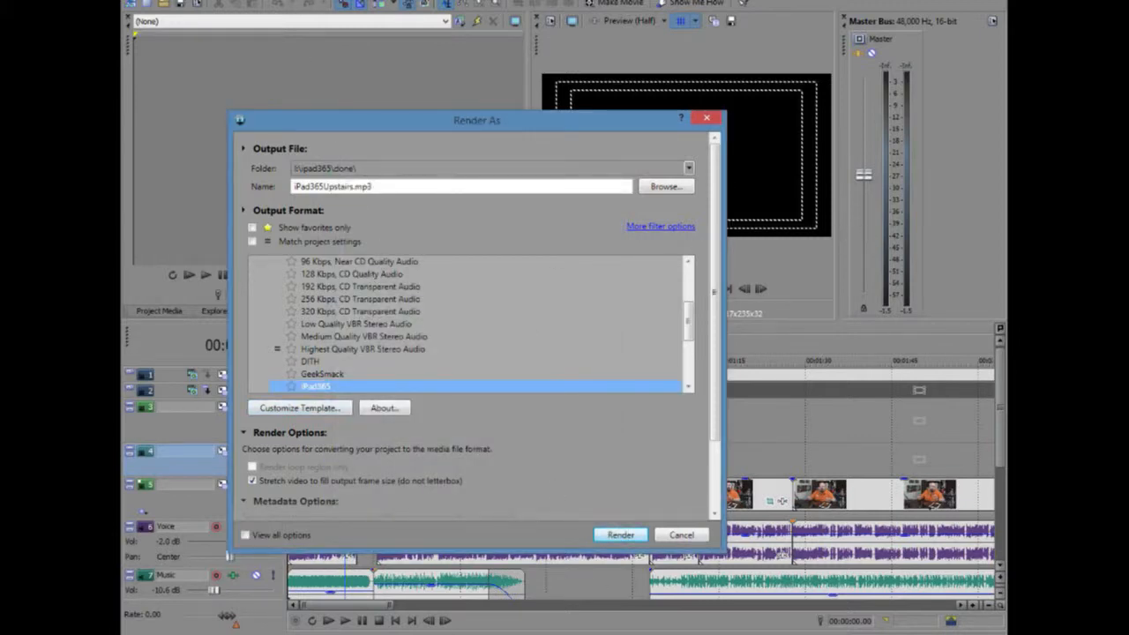
left_click(682, 536)
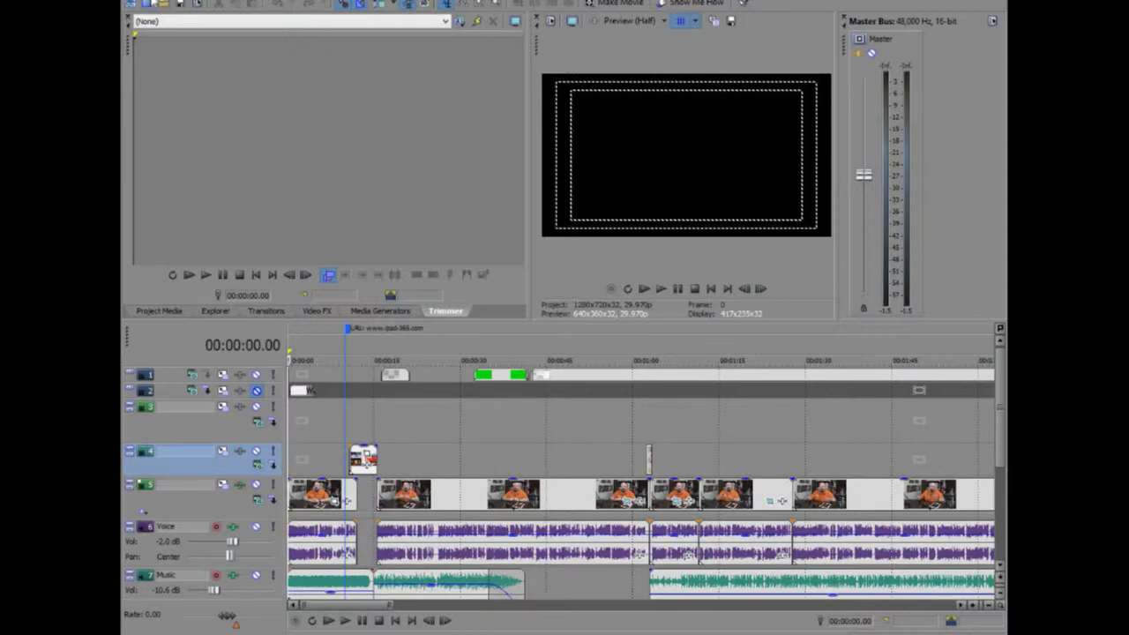
Create a new stereo project with the Internet Video preset Internet (SD), 640x480 at 29.970 fps.
left_click(133, 0)
left_click(150, 3)
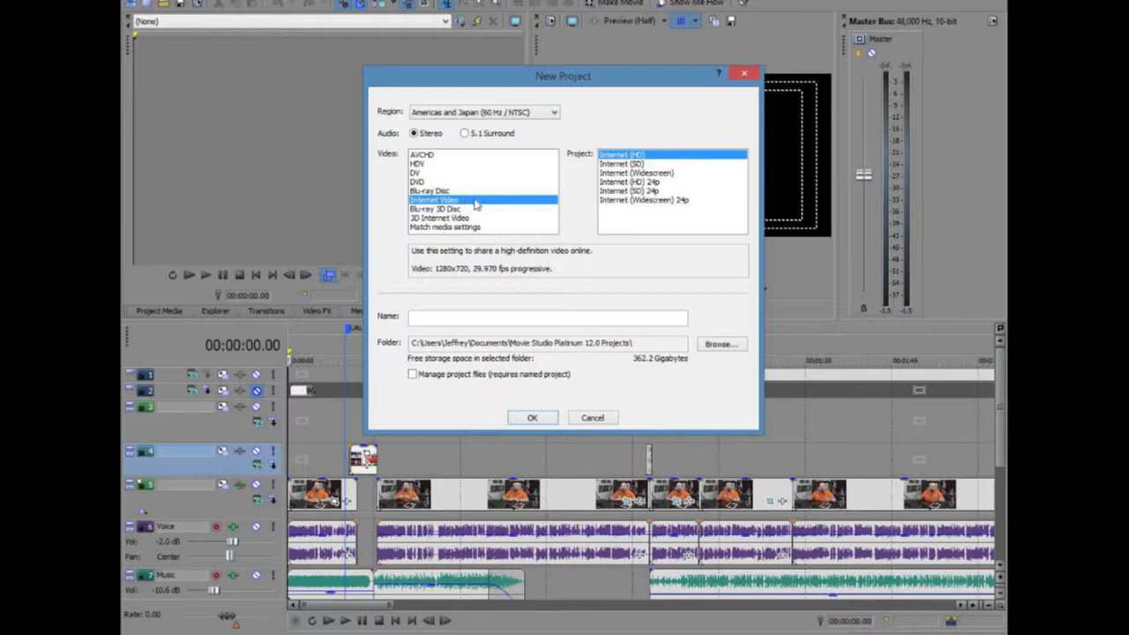
left_click(616, 165)
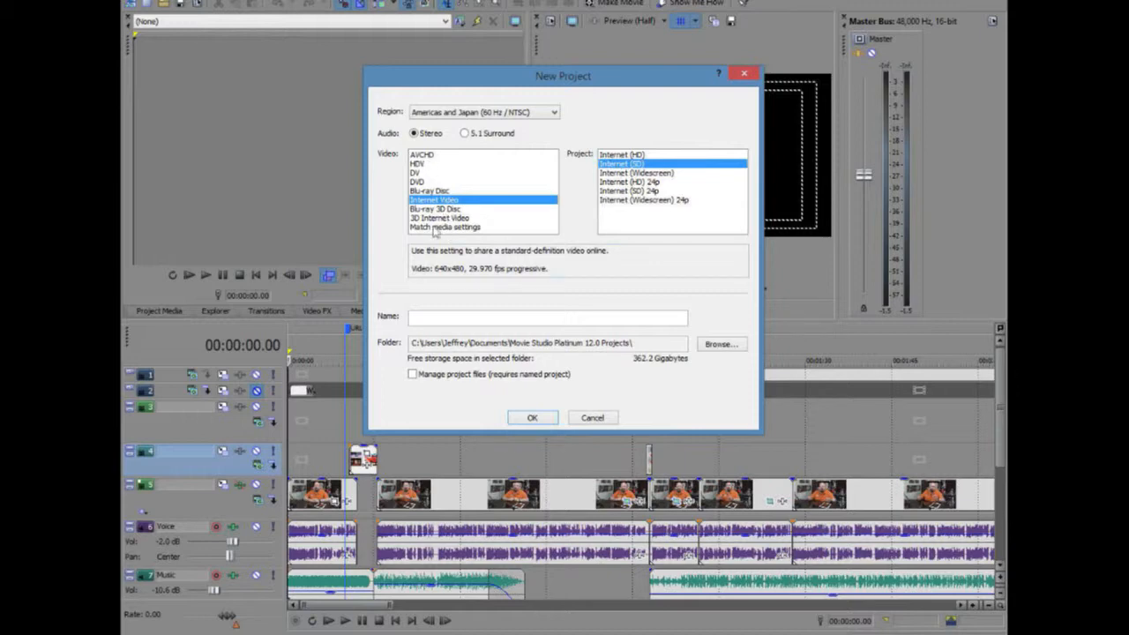
left_click(531, 418)
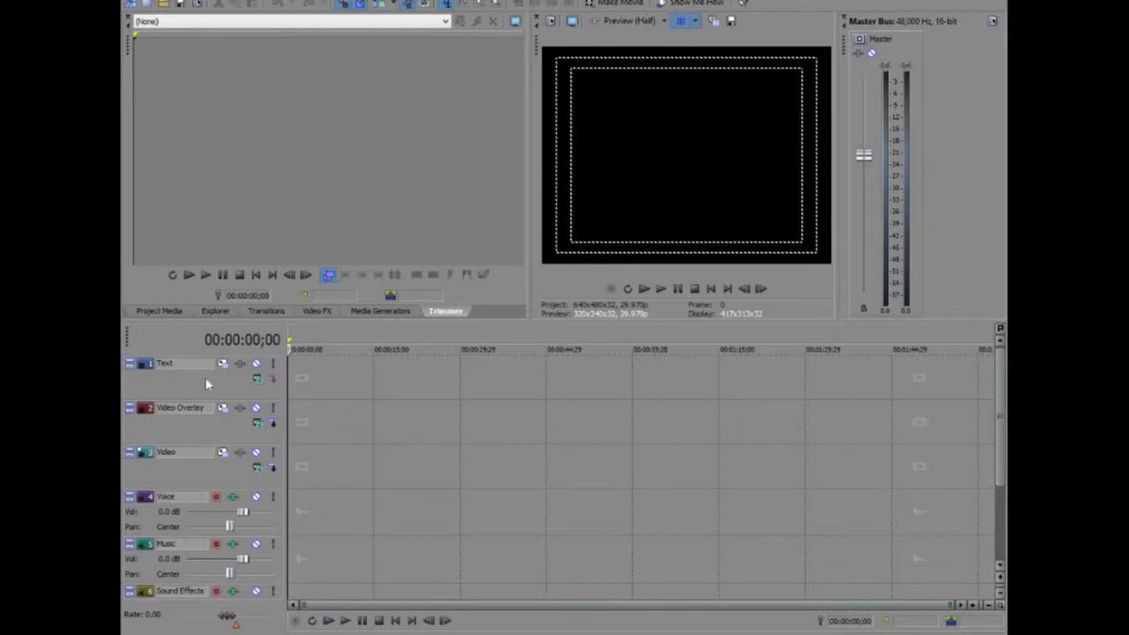
Delete the Text, Video Overlay and Video tracks so the project contains only audio tracks.
right_click(206, 384)
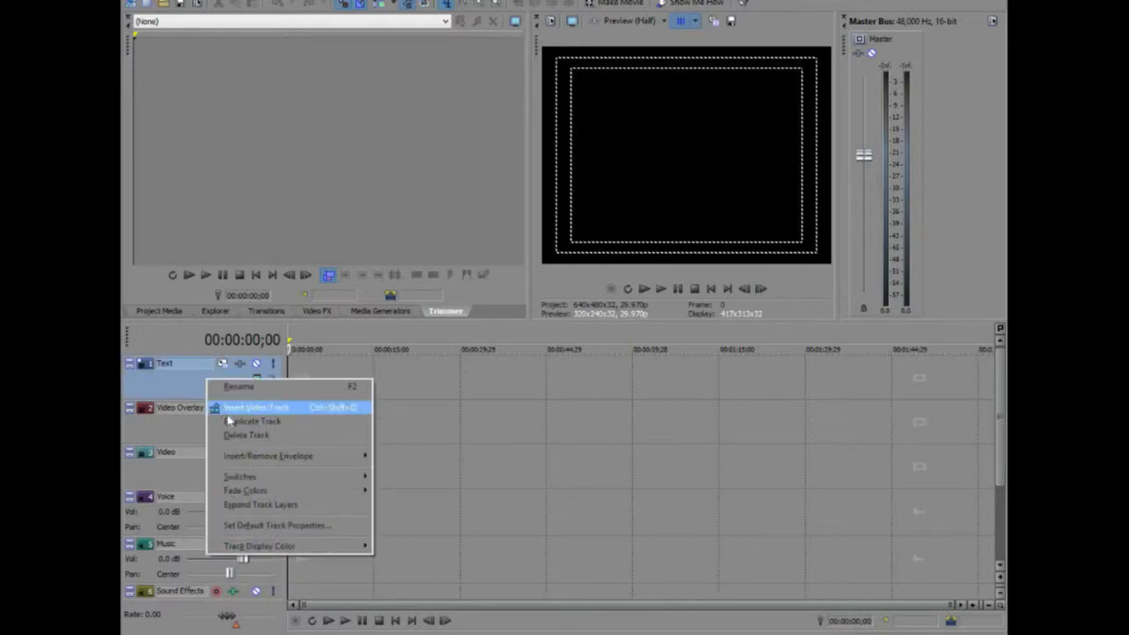
left_click(246, 438)
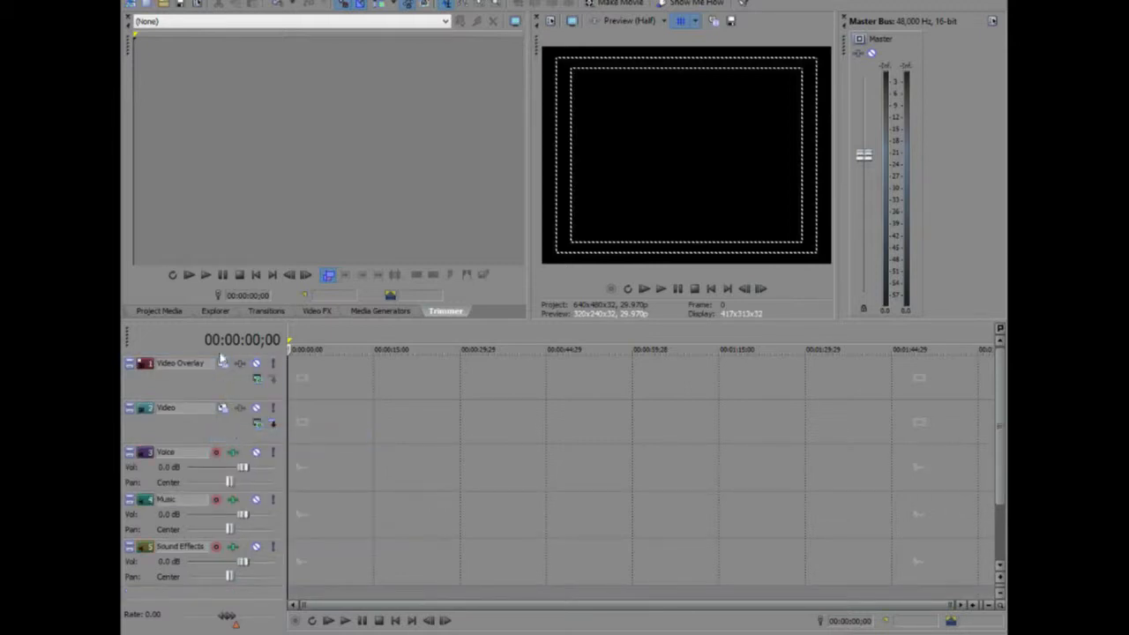
right_click(224, 385)
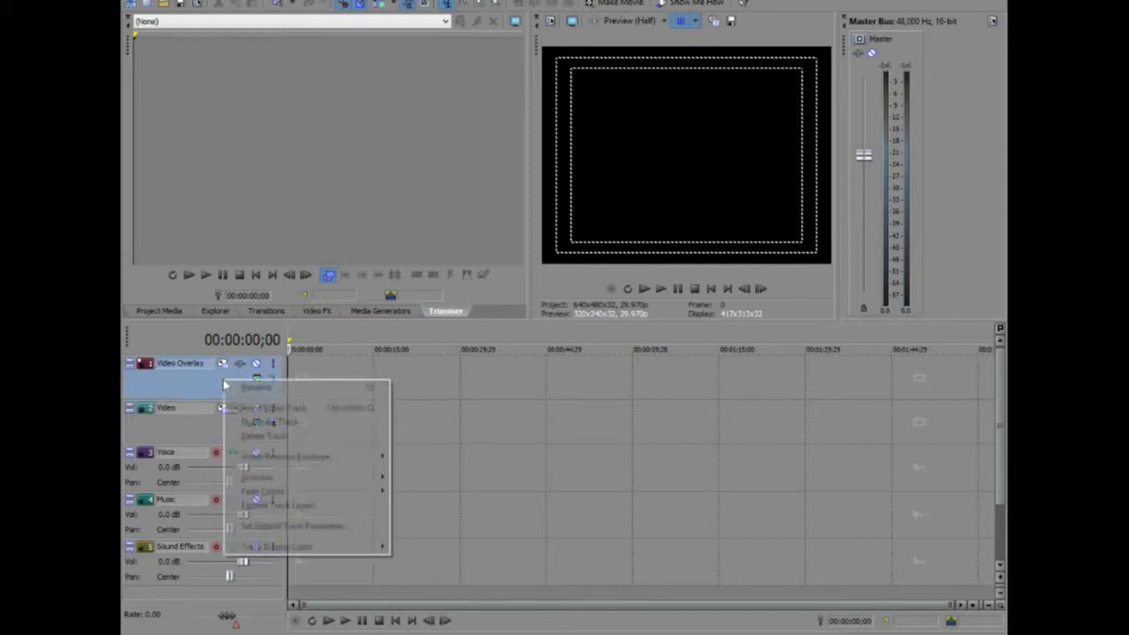
left_click(274, 441)
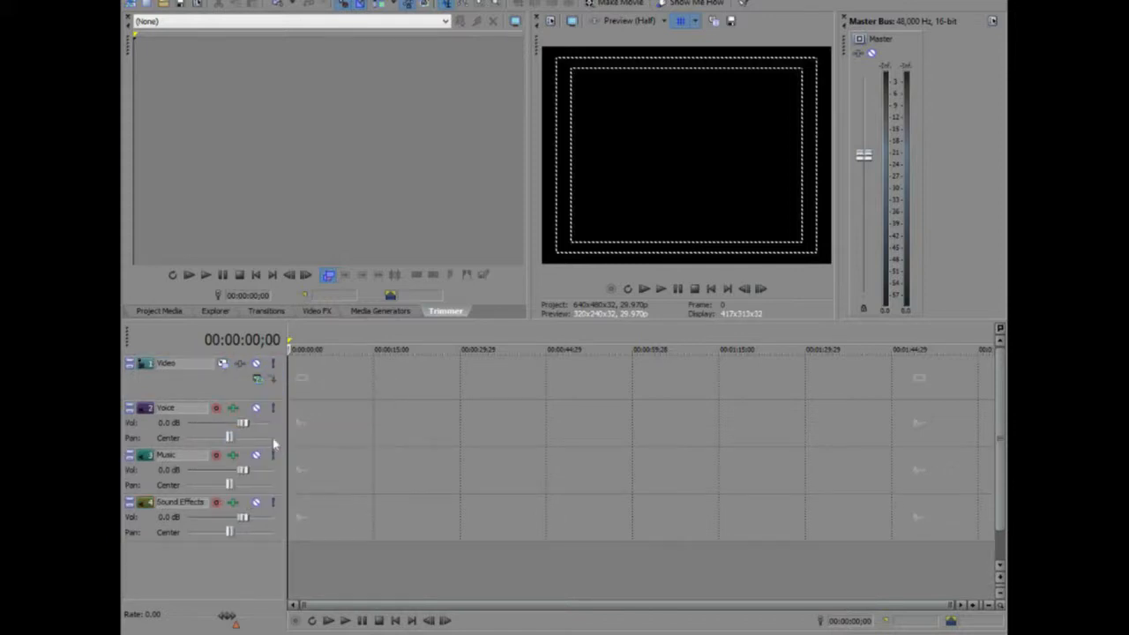
right_click(225, 388)
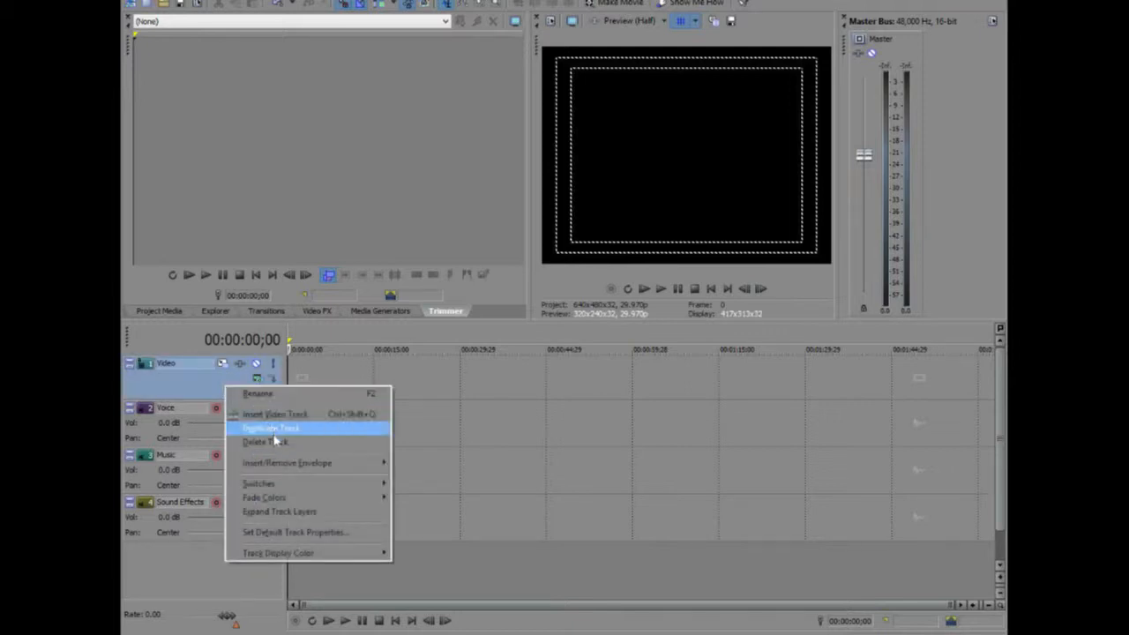
left_click(275, 441)
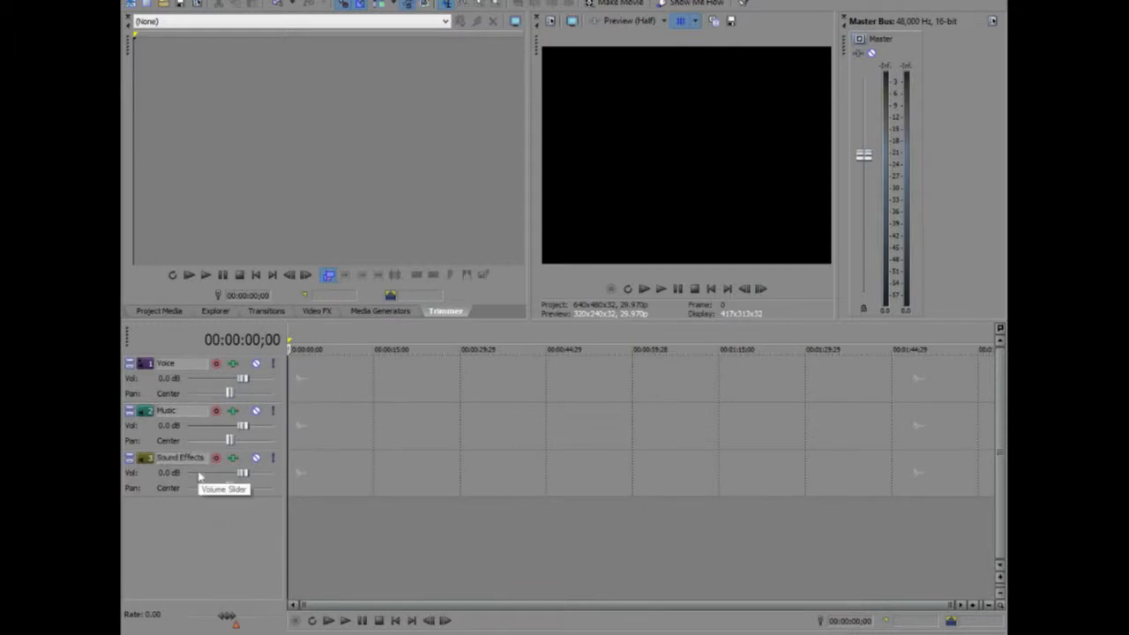
Place the music file on the Music track and lower the clip's gain to slightly below -9.2 dB.
mouse_move(218, 631)
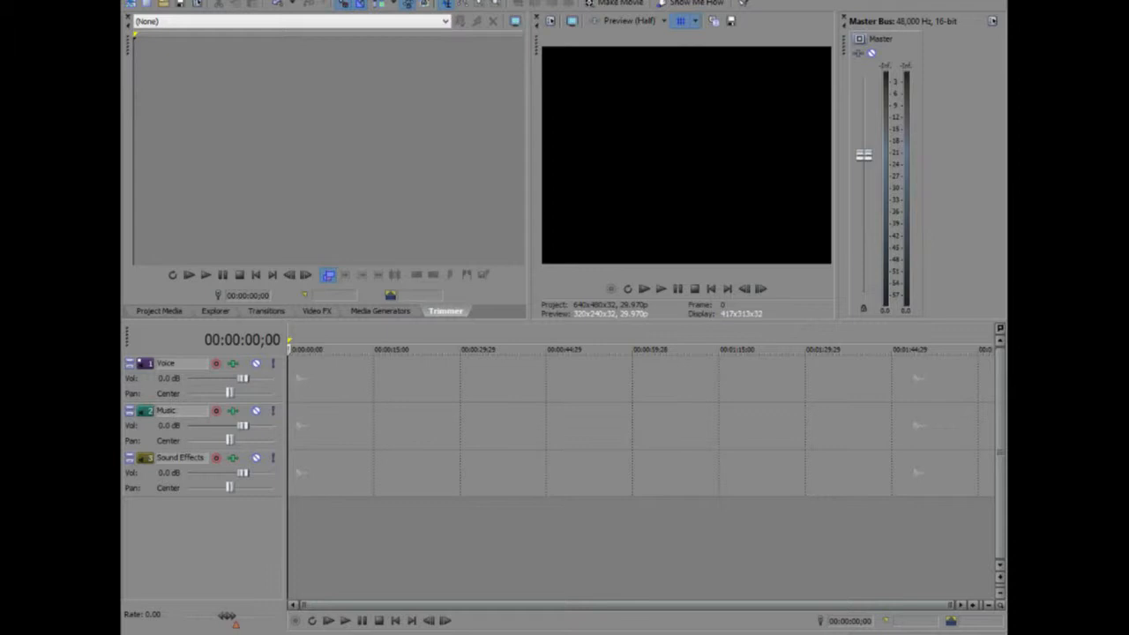
left_click_drag(396, 505, 267, 423)
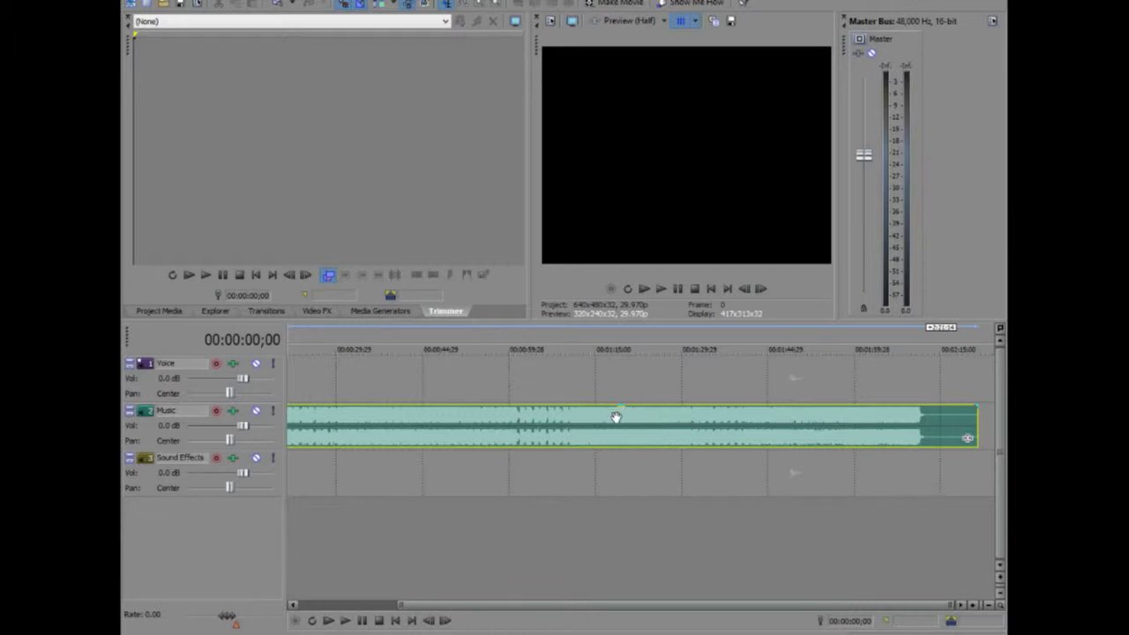
mouse_move(622, 412)
left_click_drag(622, 412, 625, 440)
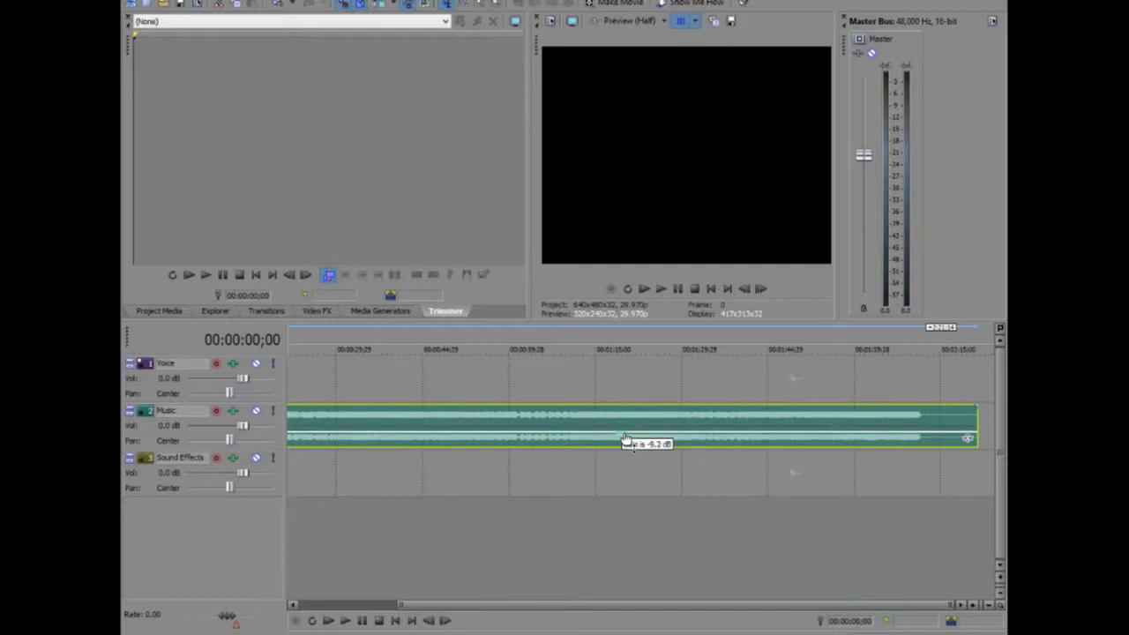
left_click_drag(625, 440, 626, 441)
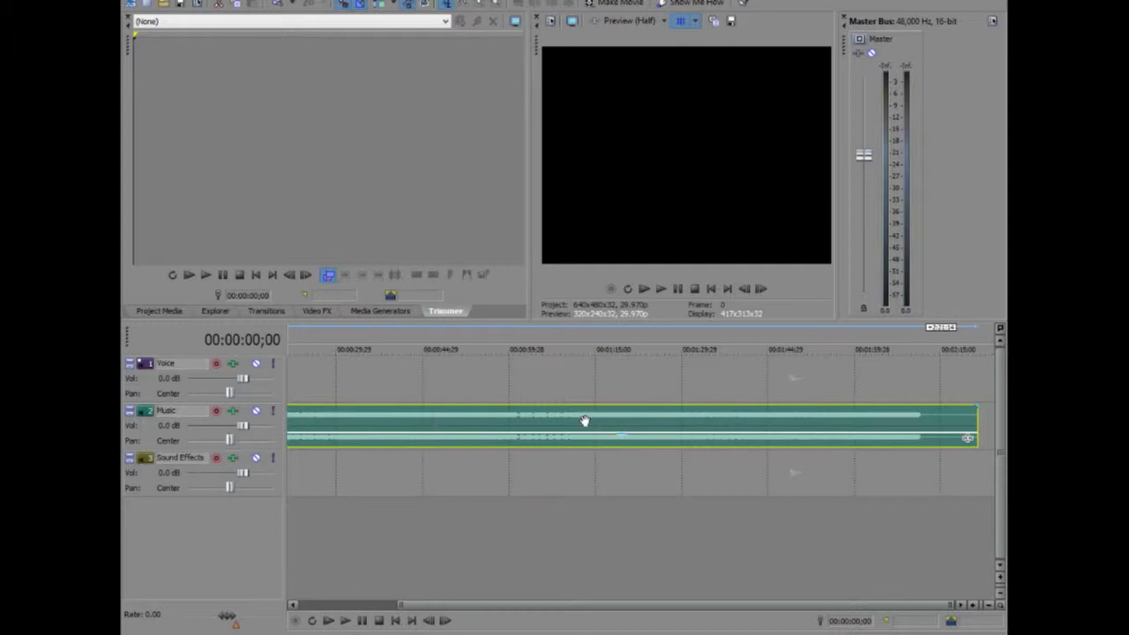
mouse_move(623, 442)
mouse_move(623, 442)
left_mouse_down()
mouse_move(623, 425)
mouse_move(626, 444)
left_mouse_up()
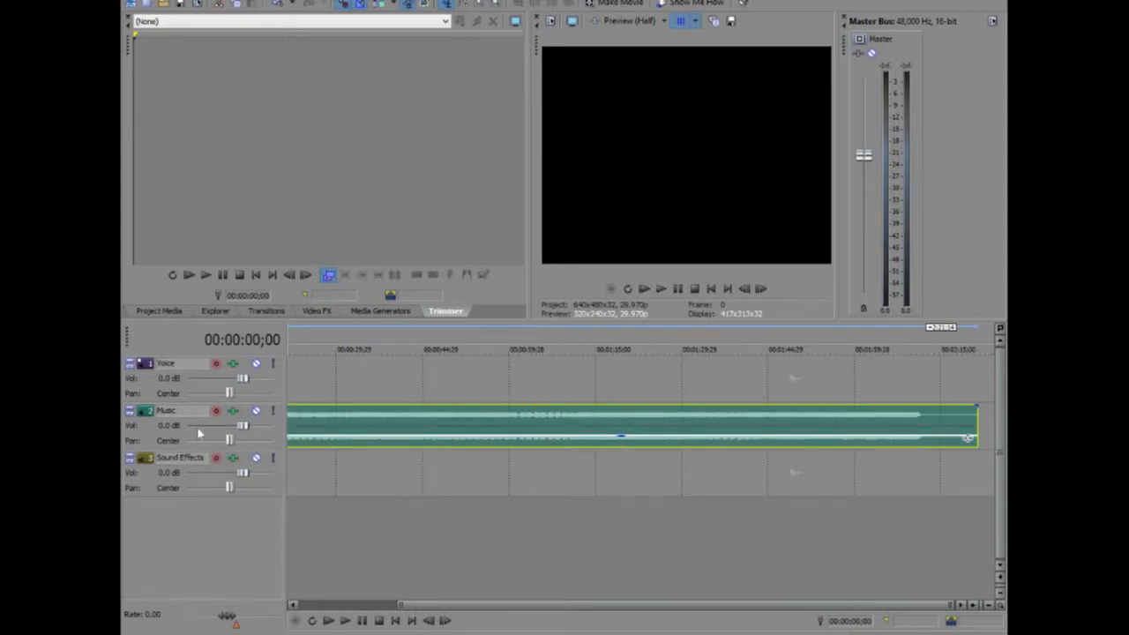
Make the Music track taller and insert a volume envelope on it.
left_click_drag(244, 430, 262, 489)
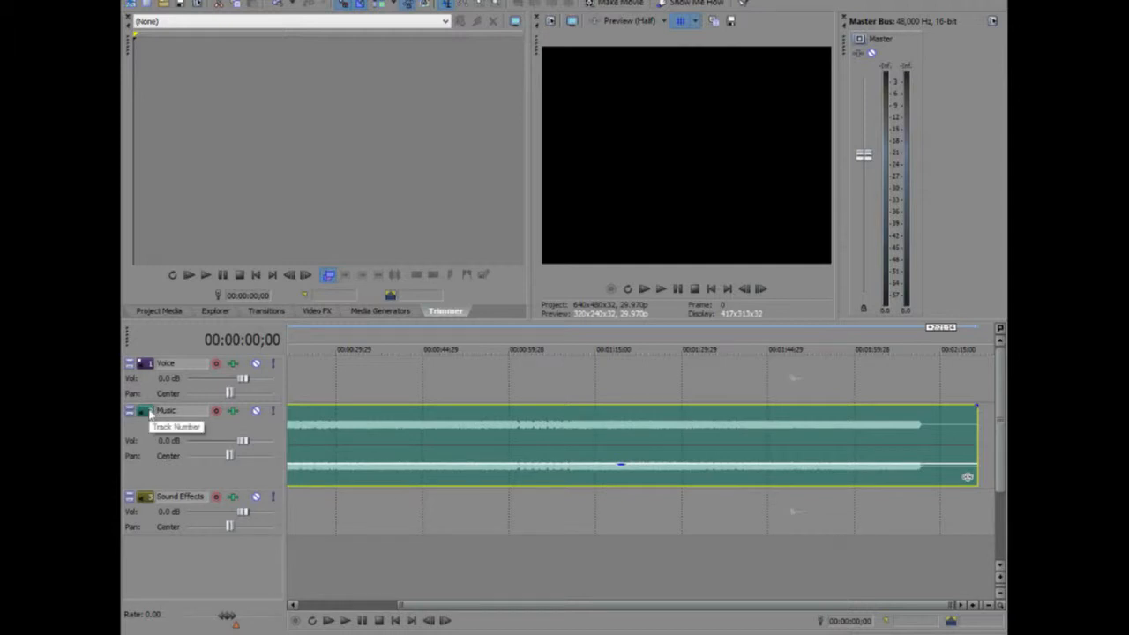
left_click(157, 419)
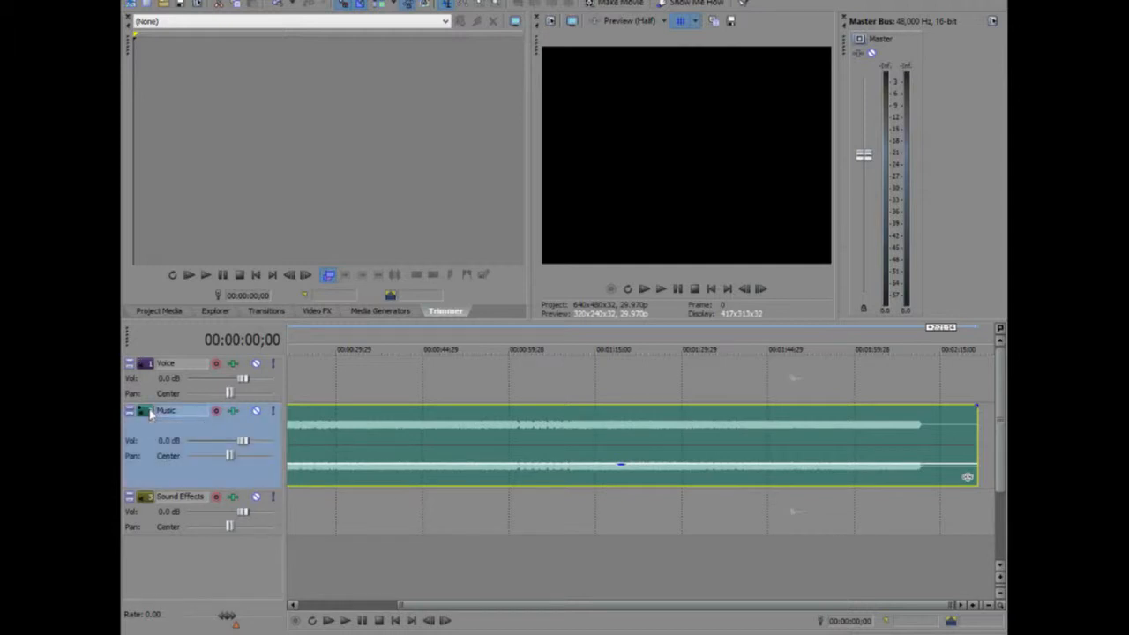
right_click(271, 453)
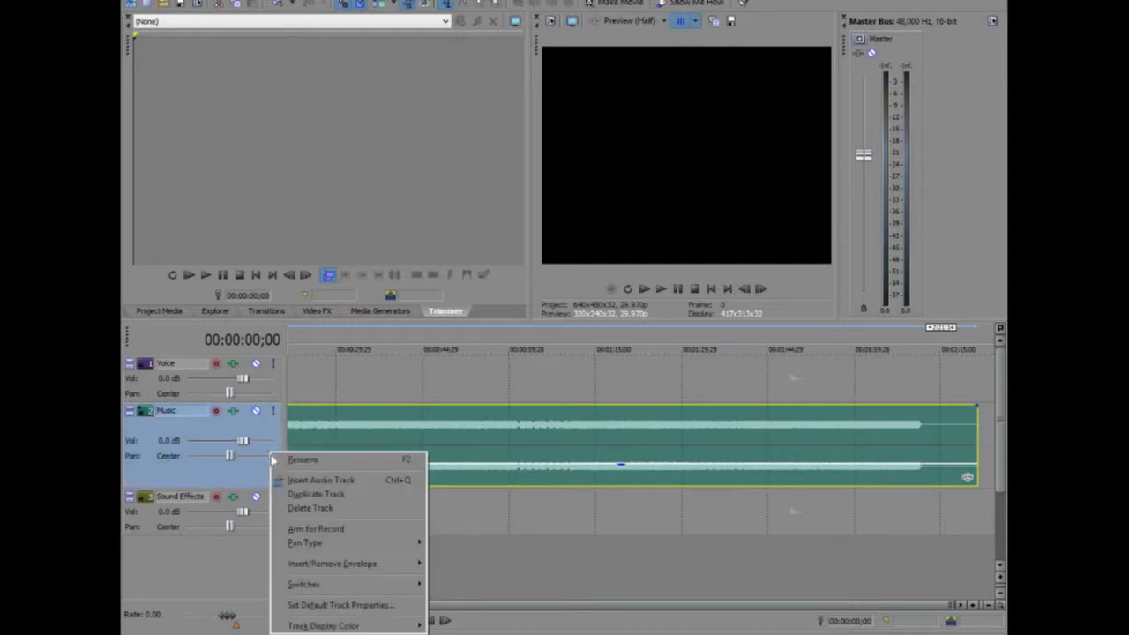
mouse_move(342, 567)
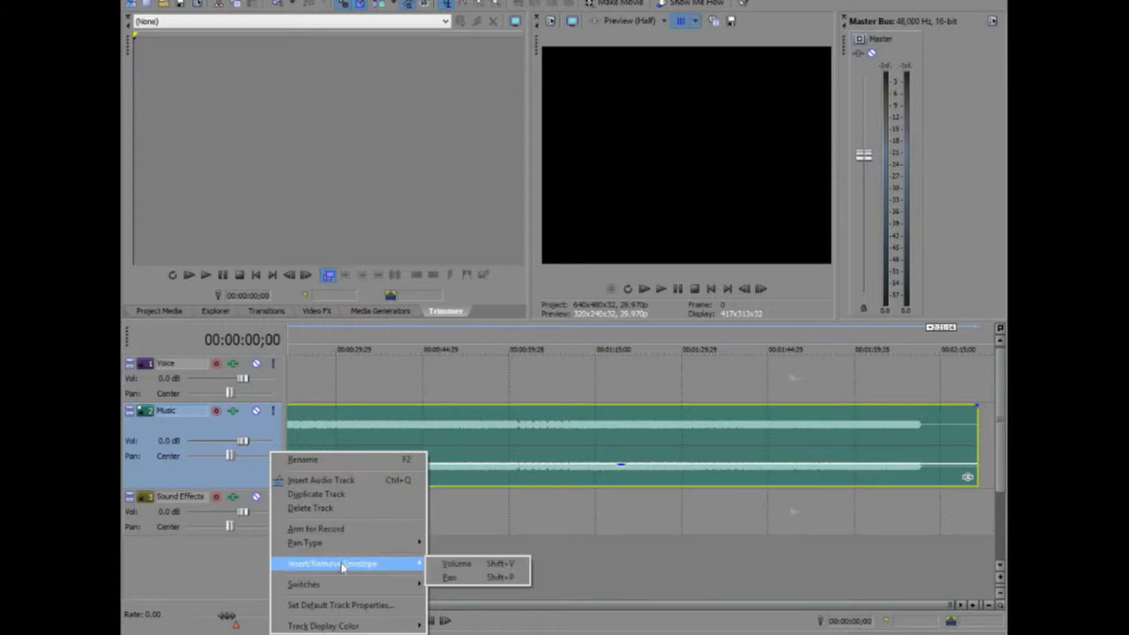
left_click(487, 565)
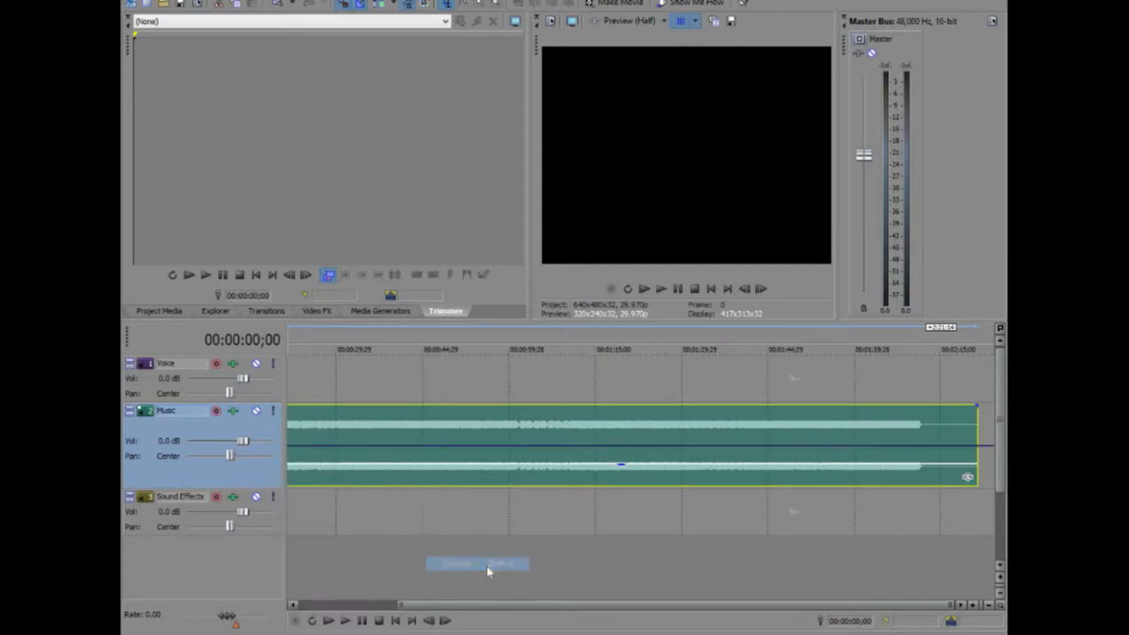
Add three points to the Music track's volume envelope and lower the middle one at 00:00:54;18 to form a dip.
double_click(457, 447)
double_click(493, 446)
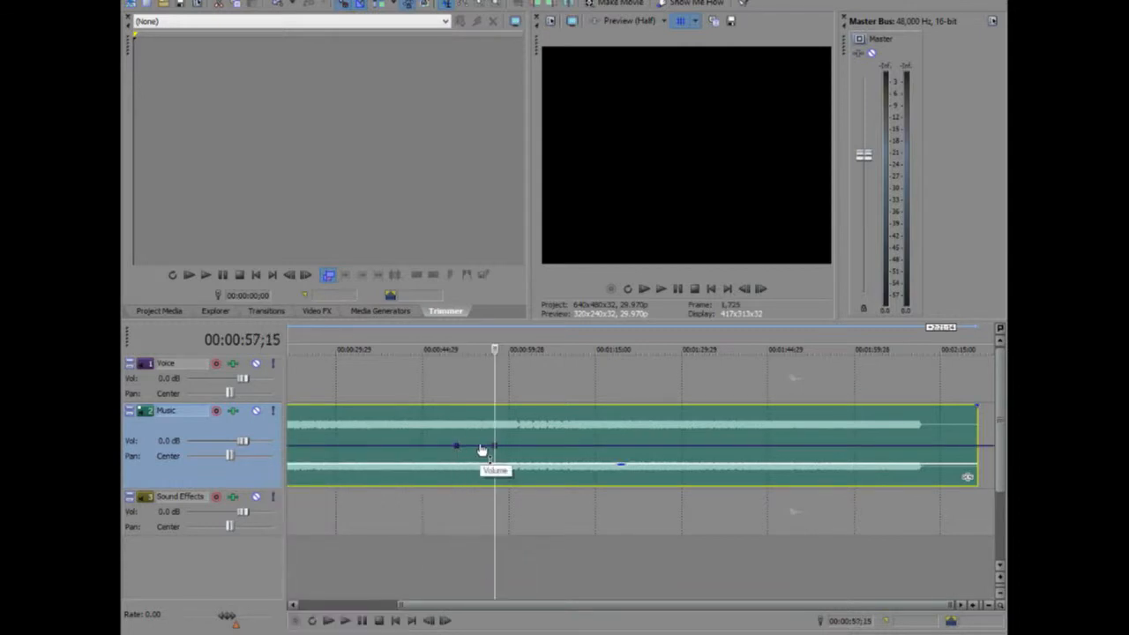
double_click(479, 448)
left_click_drag(479, 447, 480, 477)
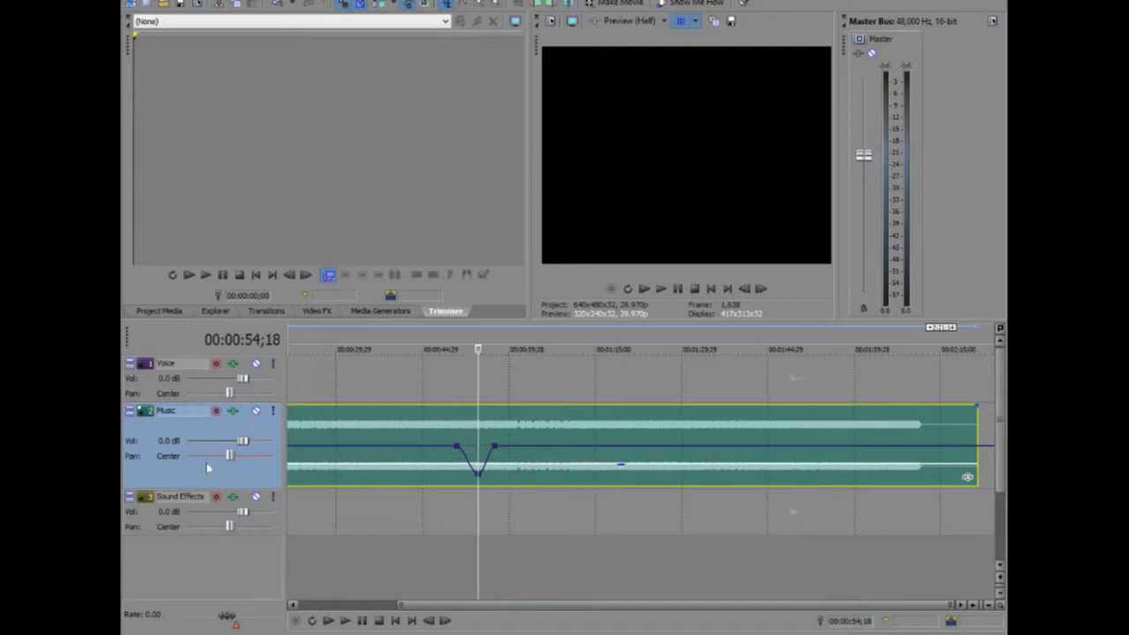
Remove the volume envelope from the Music track and shrink the track back to its former height.
right_click(267, 462)
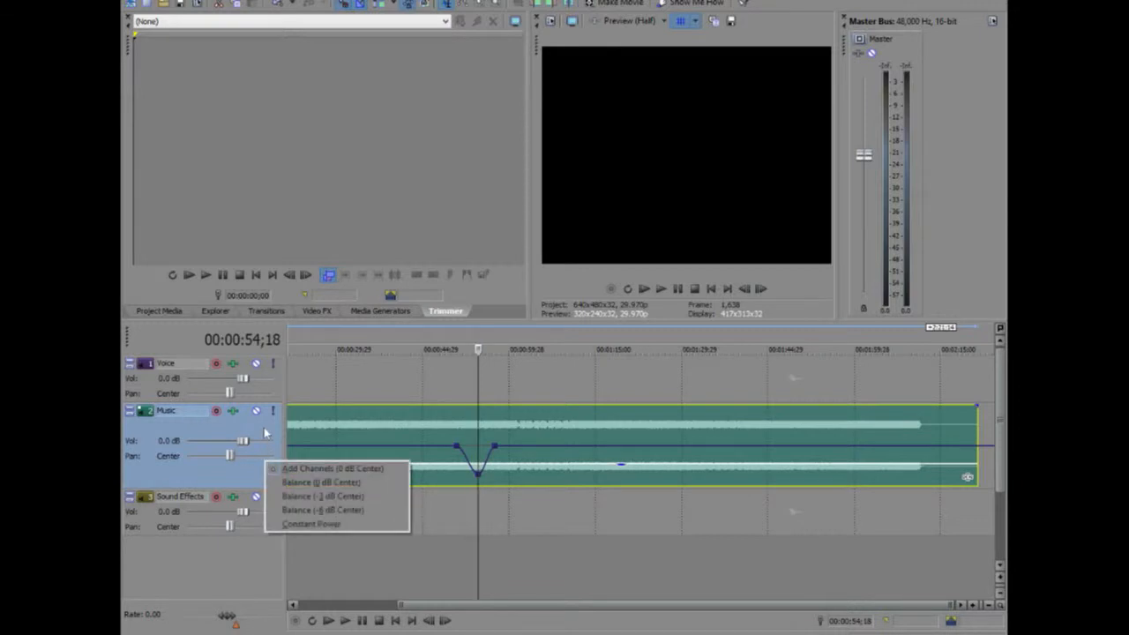
right_click(266, 429)
mouse_move(336, 541)
left_click(476, 540)
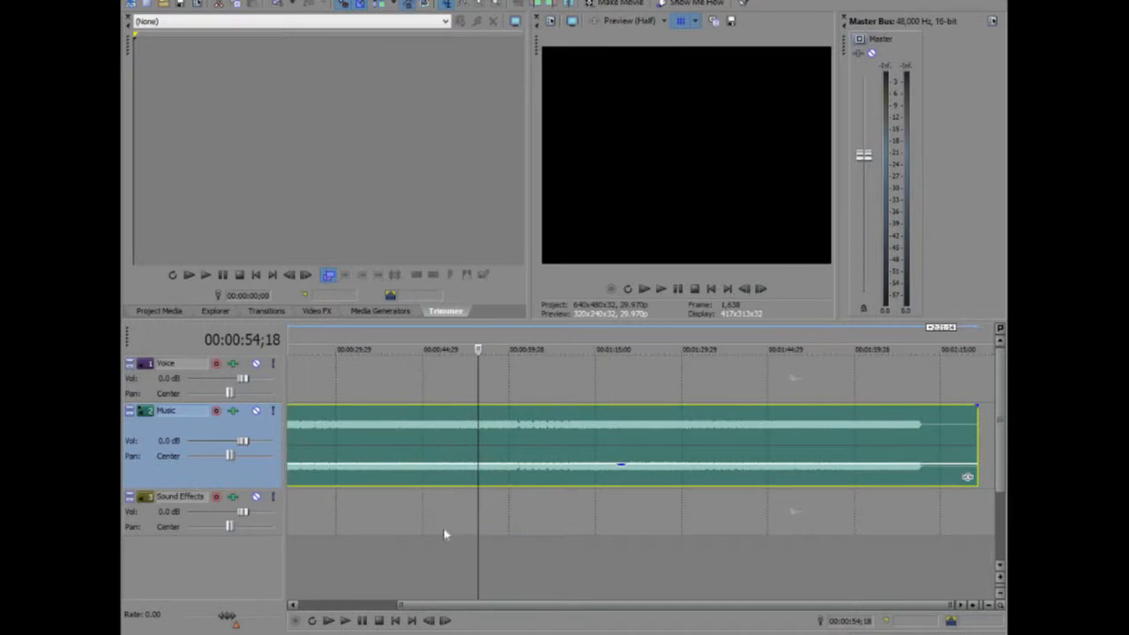
left_click_drag(236, 491, 244, 453)
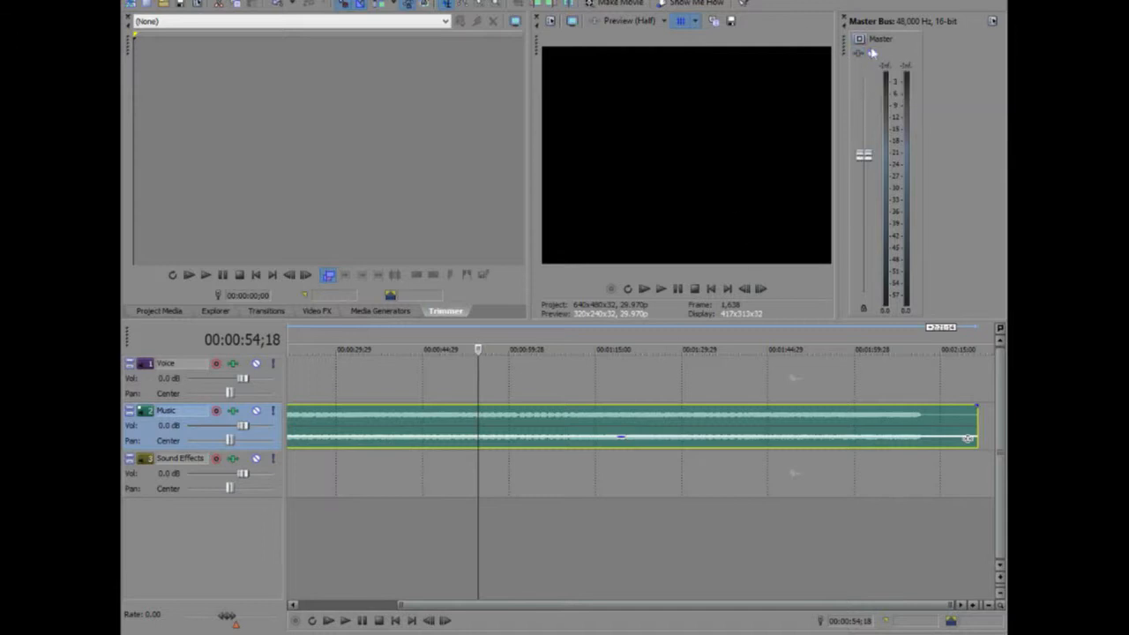
Add Classic Compressor, Classic Master Limiter and Graphic EQ, in that order, to the master bus effects chain.
left_click(858, 53)
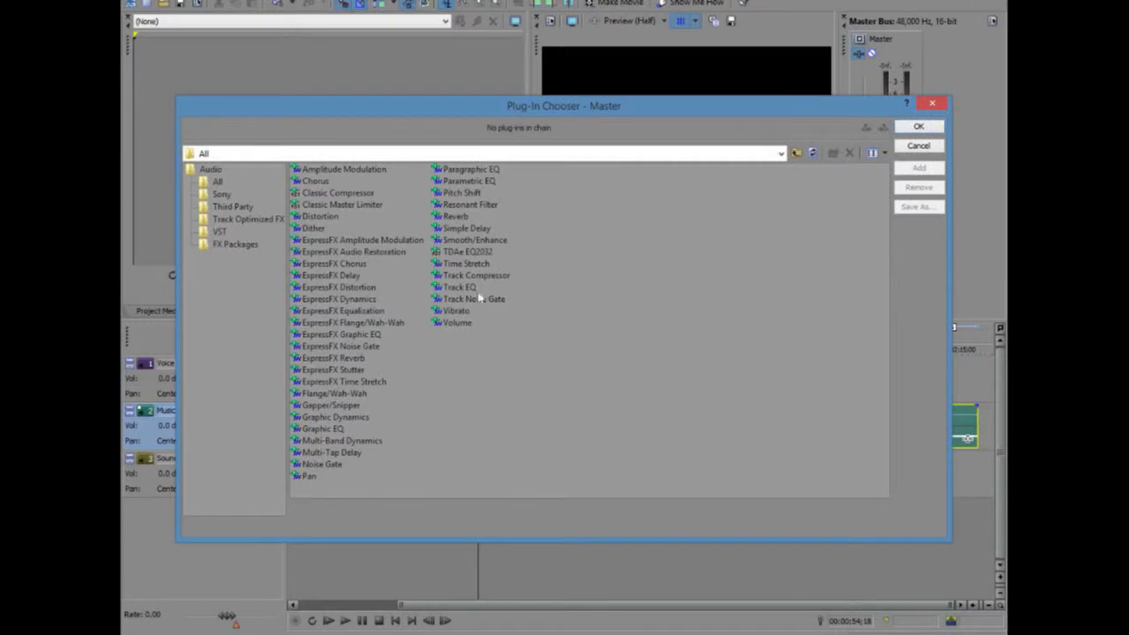
left_click(350, 194)
double_click(350, 194)
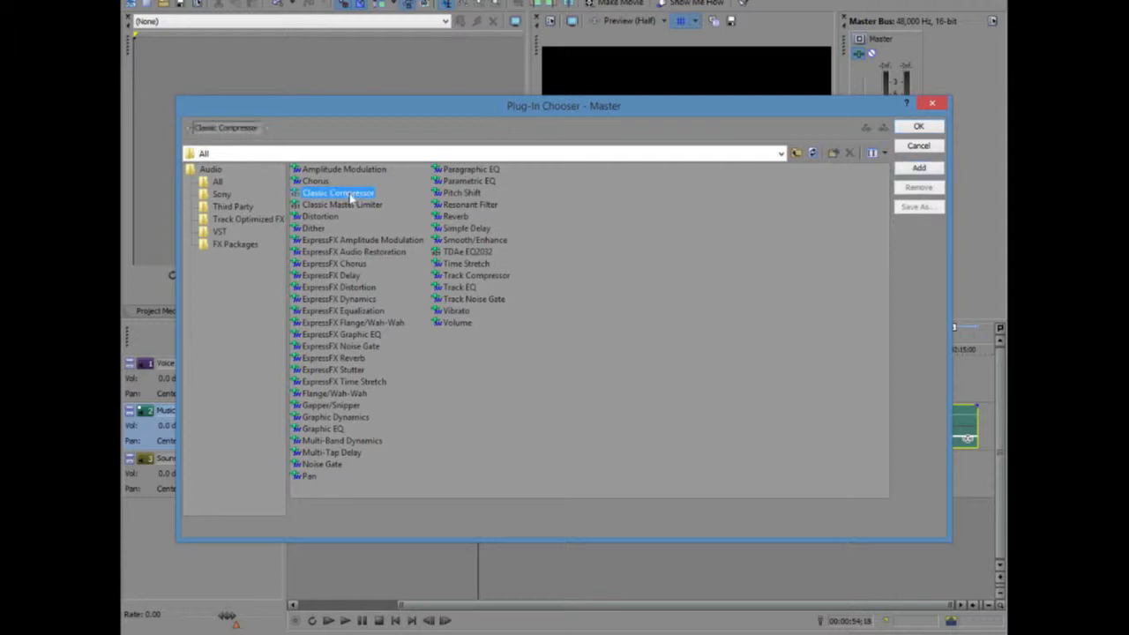
double_click(355, 206)
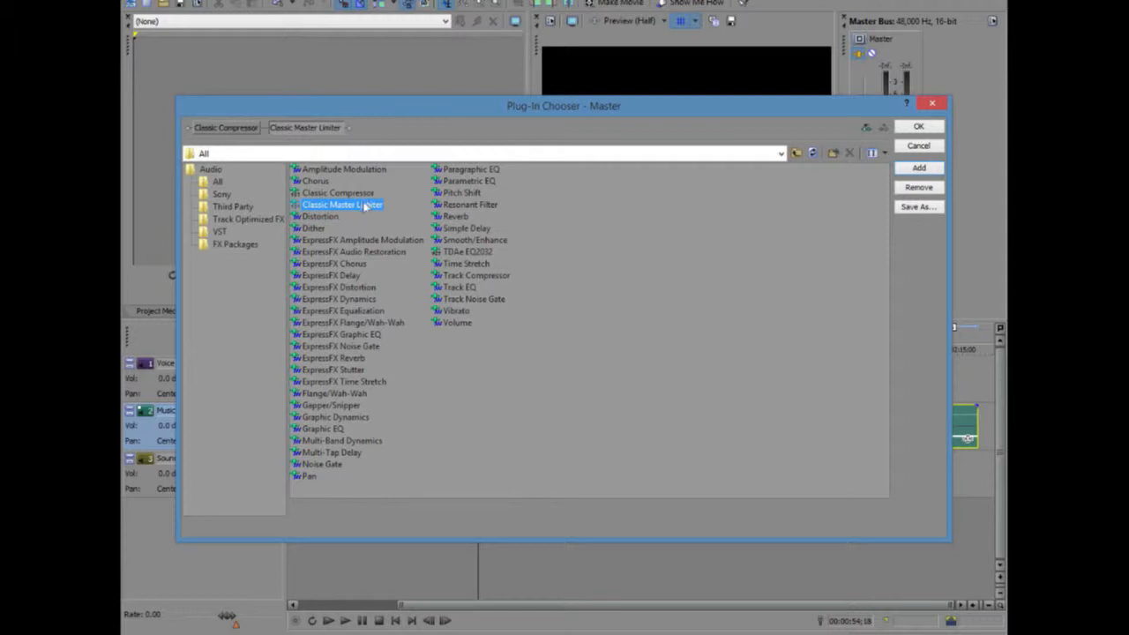
double_click(326, 429)
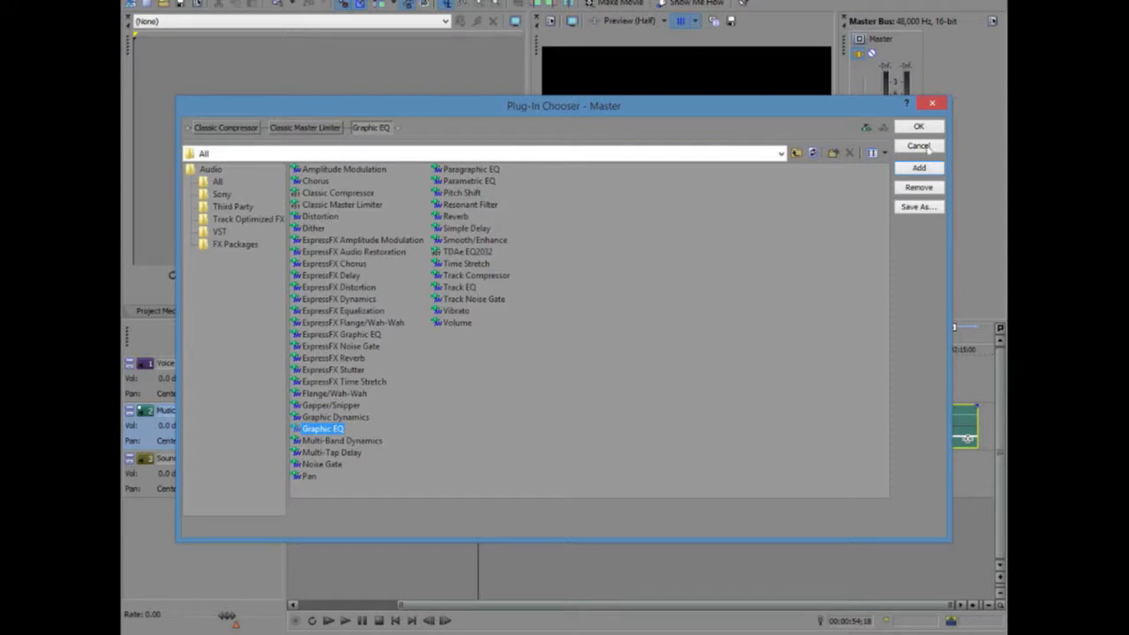
left_click(919, 127)
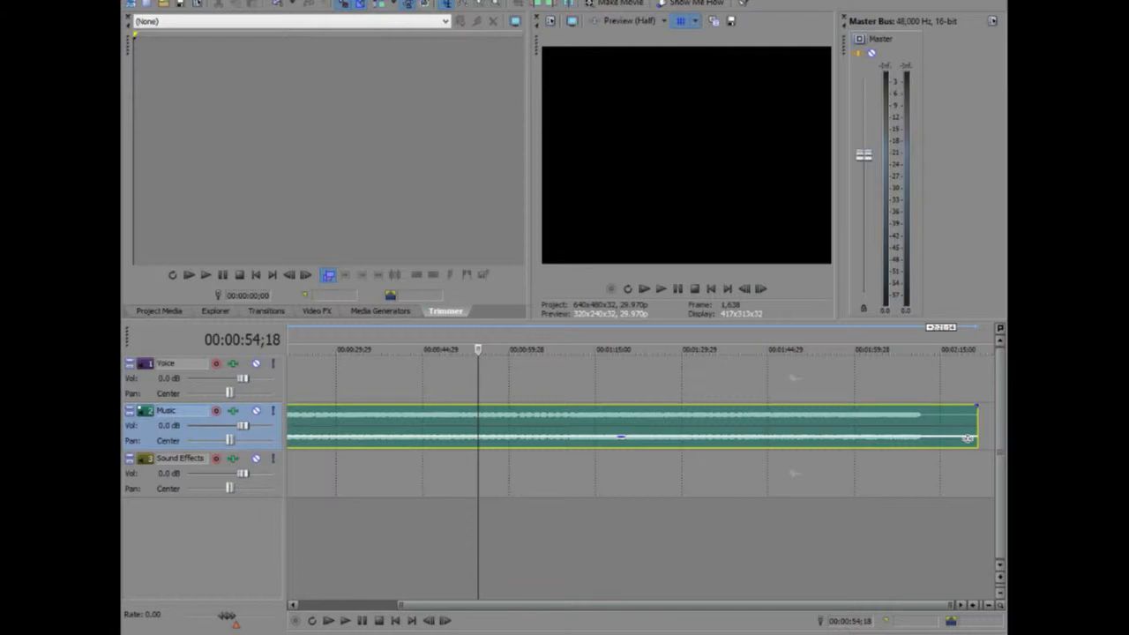
Review the Classic Compressor's threshold and ratio controls and the Classic Master Limiter's threshold in the master effects chain.
left_click_drag(124, 110, 454, 26)
left_click_drag(553, 53, 582, 82)
left_click(295, 123)
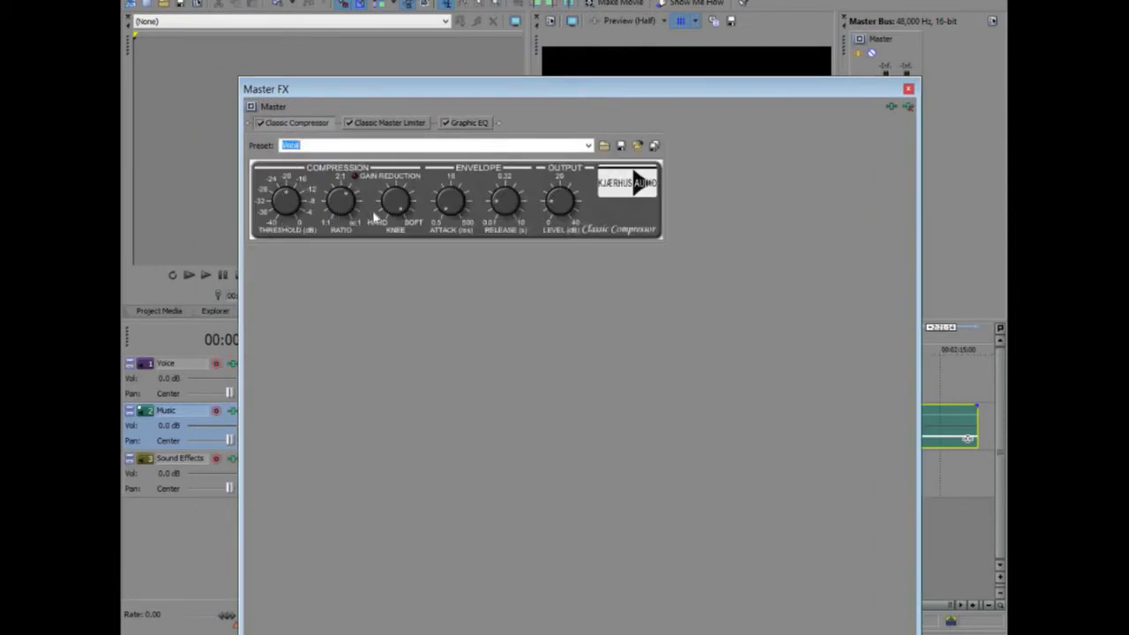
mouse_move(336, 207)
left_click_drag(332, 209, 398, 429)
left_click_drag(291, 214, 287, 233)
left_click(388, 126)
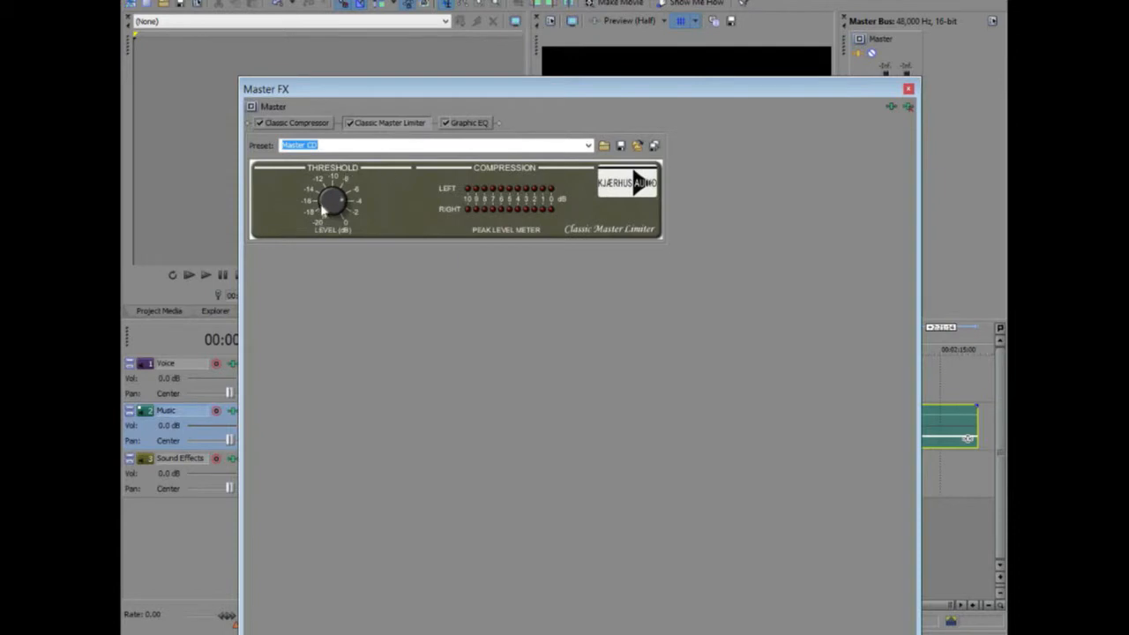
Add Graphic EQ envelope points near 80 Hz and 5.1 kHz, lower both to about -3 dB, and close the master effects.
left_click(478, 129)
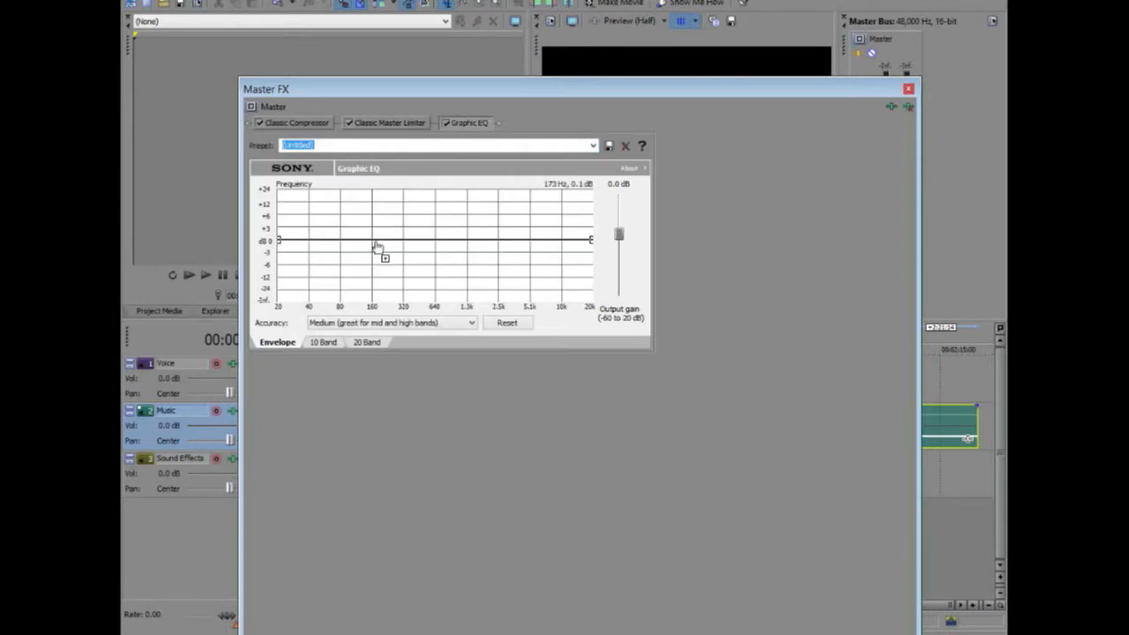
left_click(342, 246)
left_click_drag(342, 249, 343, 258)
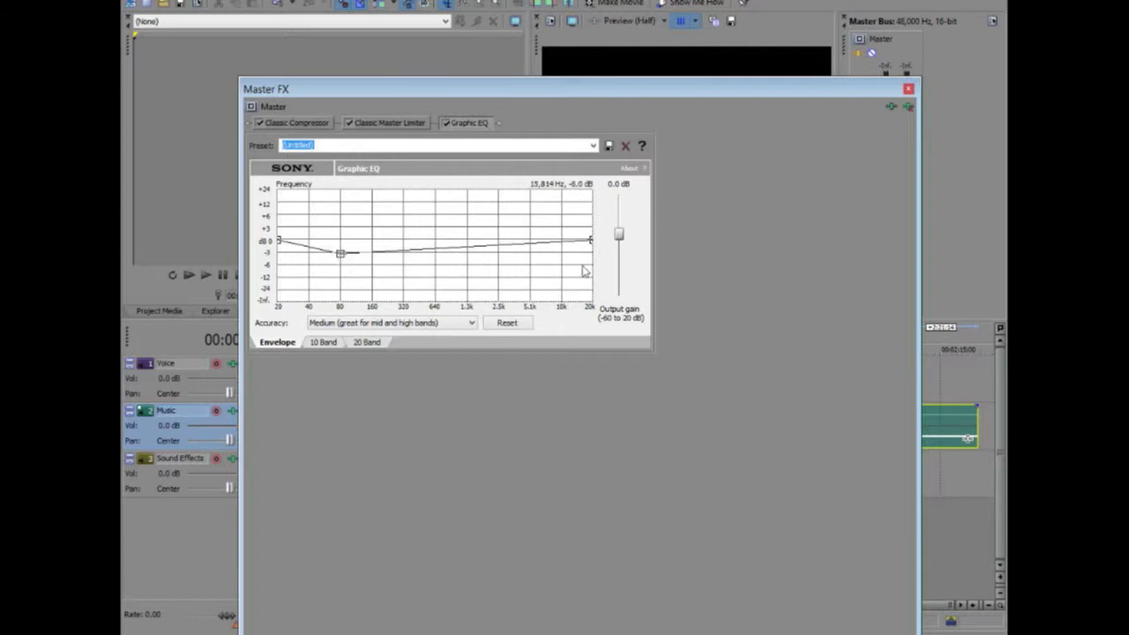
left_click_drag(530, 246, 533, 255)
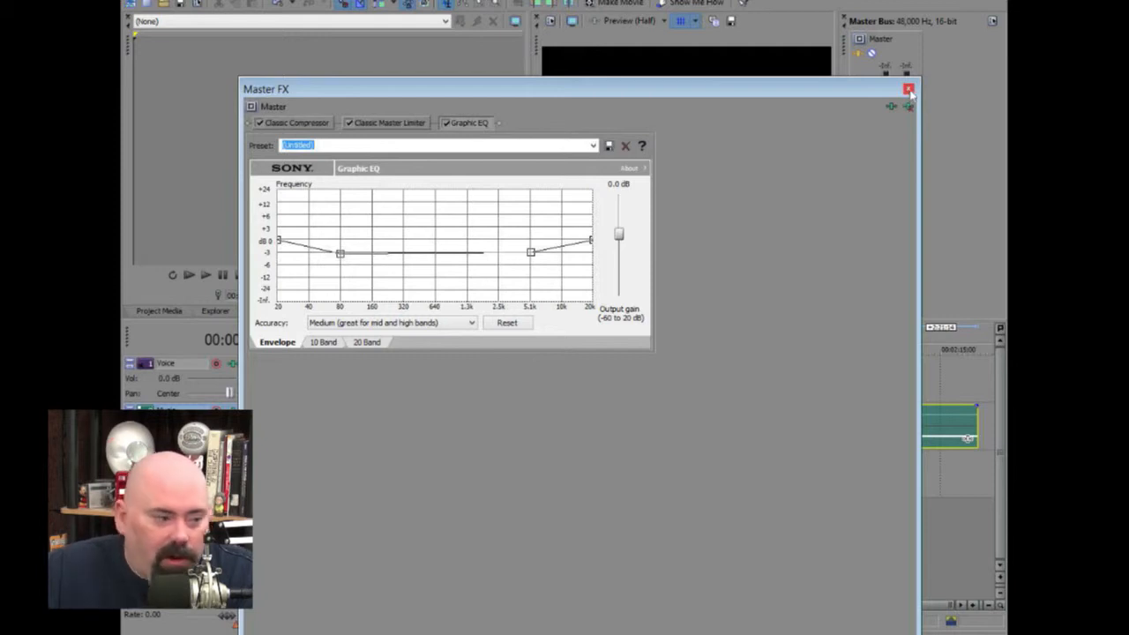
left_click(908, 89)
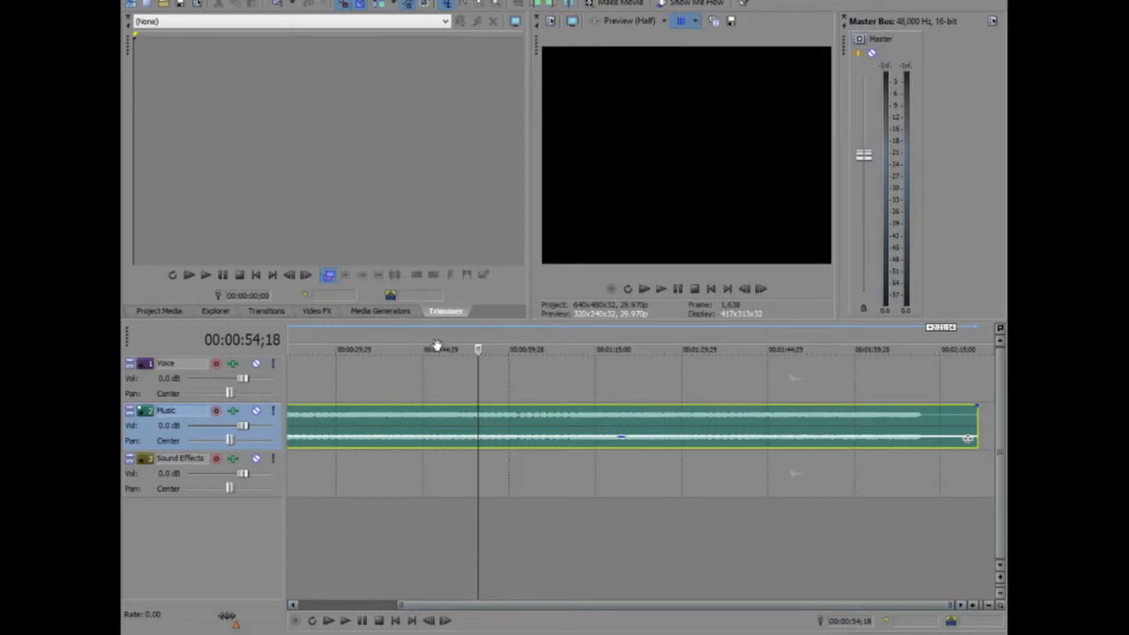
Split the music clip at 00:00:29;29.
left_click(436, 422)
scroll(436, 421, "down", 1)
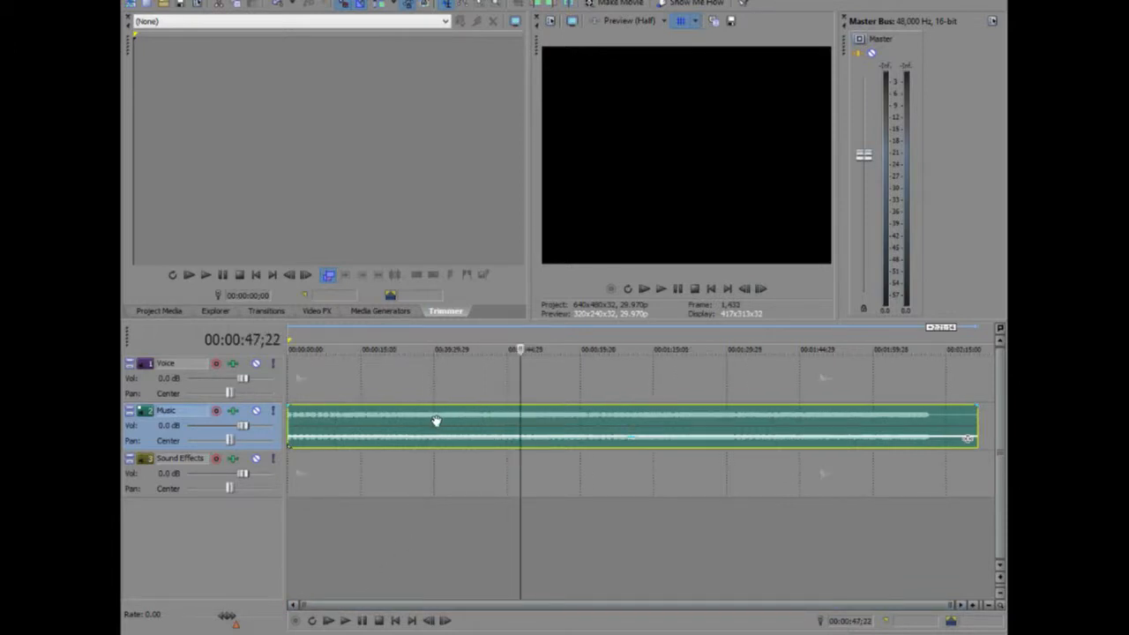
left_click(435, 418)
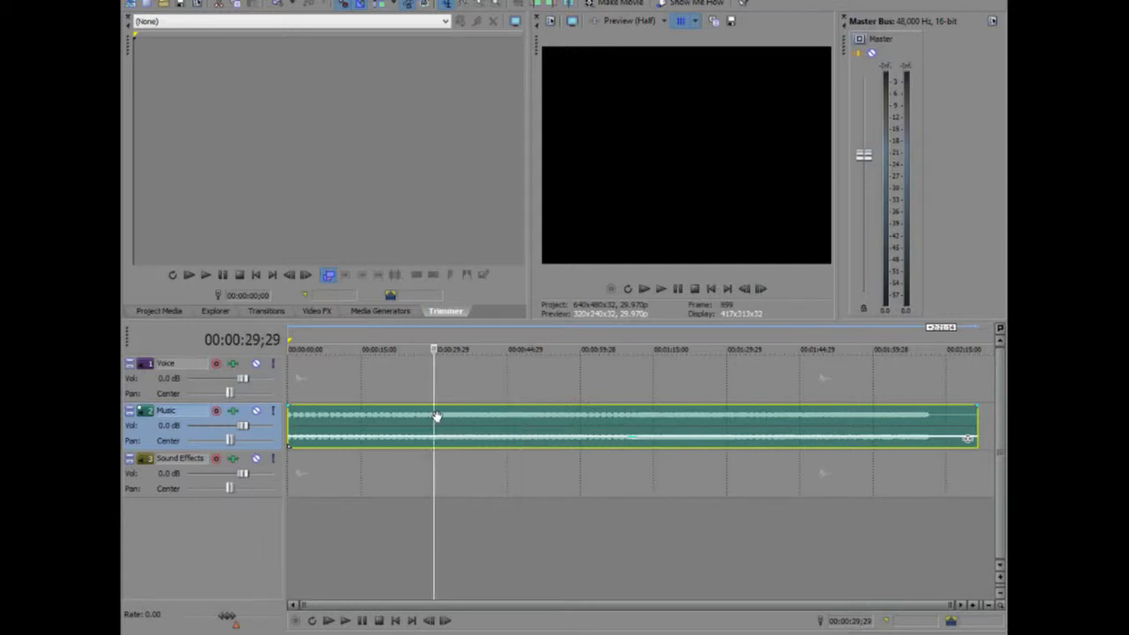
right_click(437, 418)
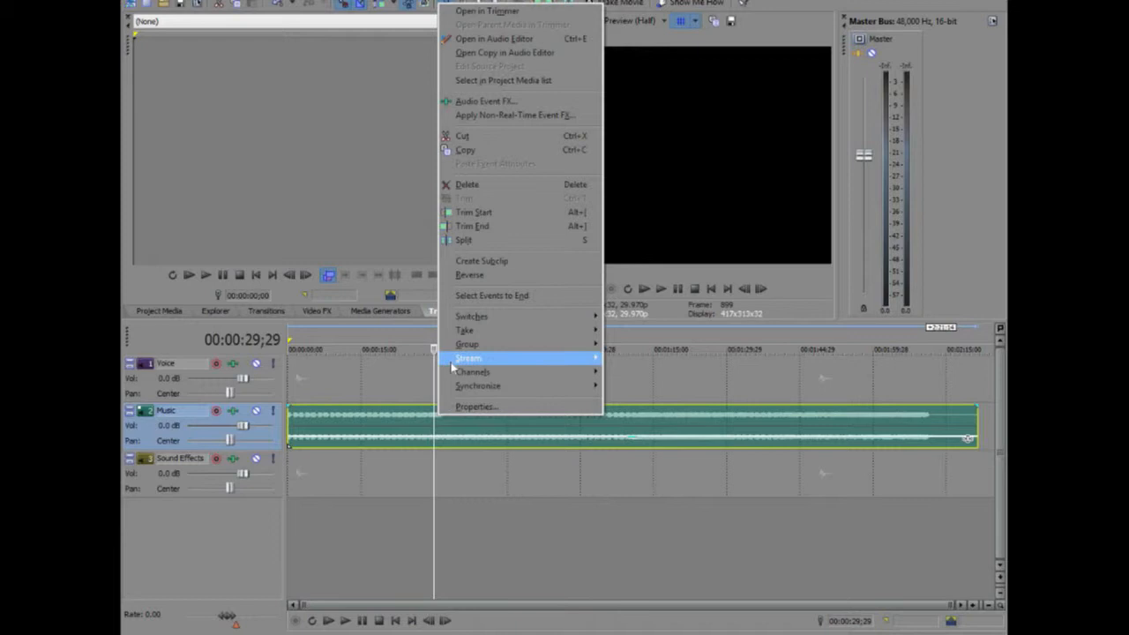
left_click(467, 240)
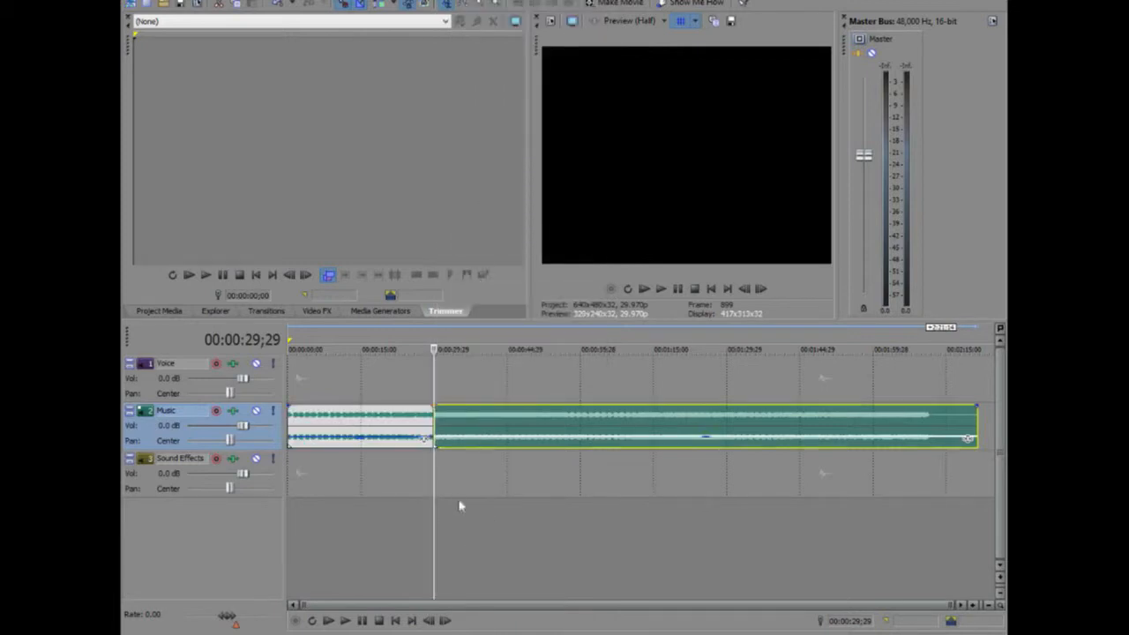
Trim the second music clip so it starts at about 00:01:50 and ends at about 00:02:15.
mouse_move(438, 422)
left_mouse_down()
mouse_move(466, 423)
mouse_move(436, 424)
mouse_move(448, 431)
left_mouse_up()
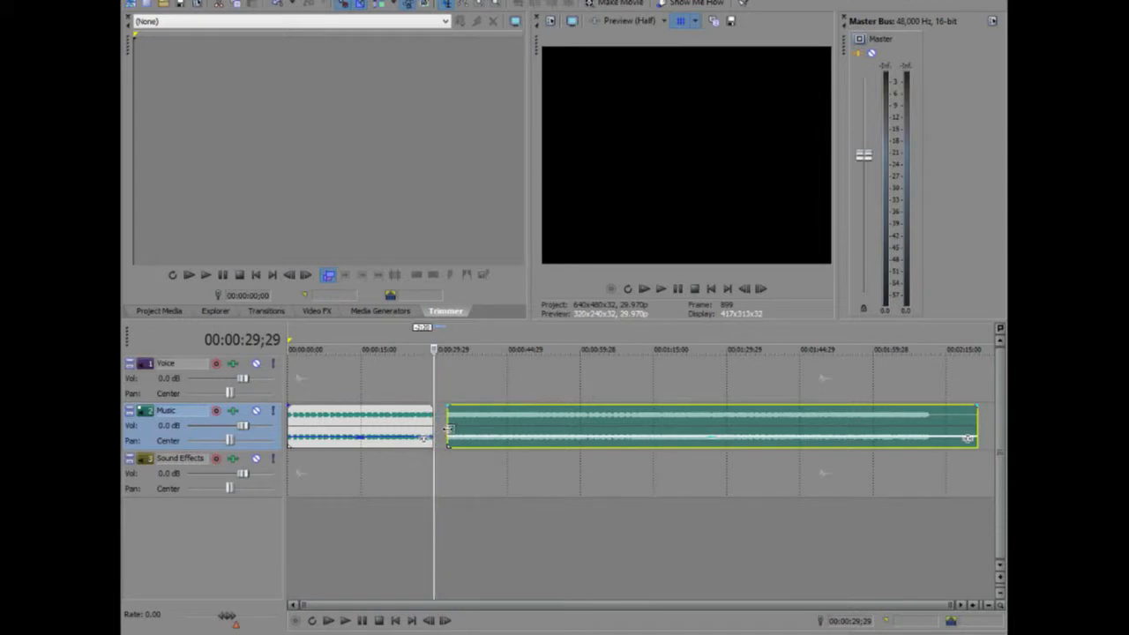
left_click_drag(448, 429, 825, 454)
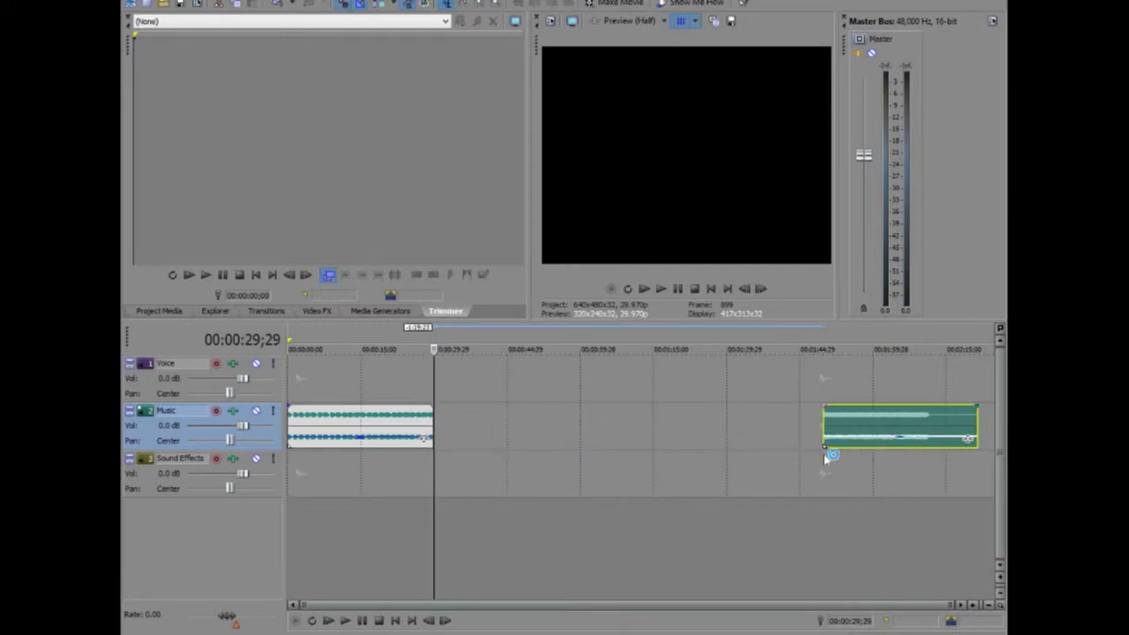
left_click_drag(975, 422, 946, 426)
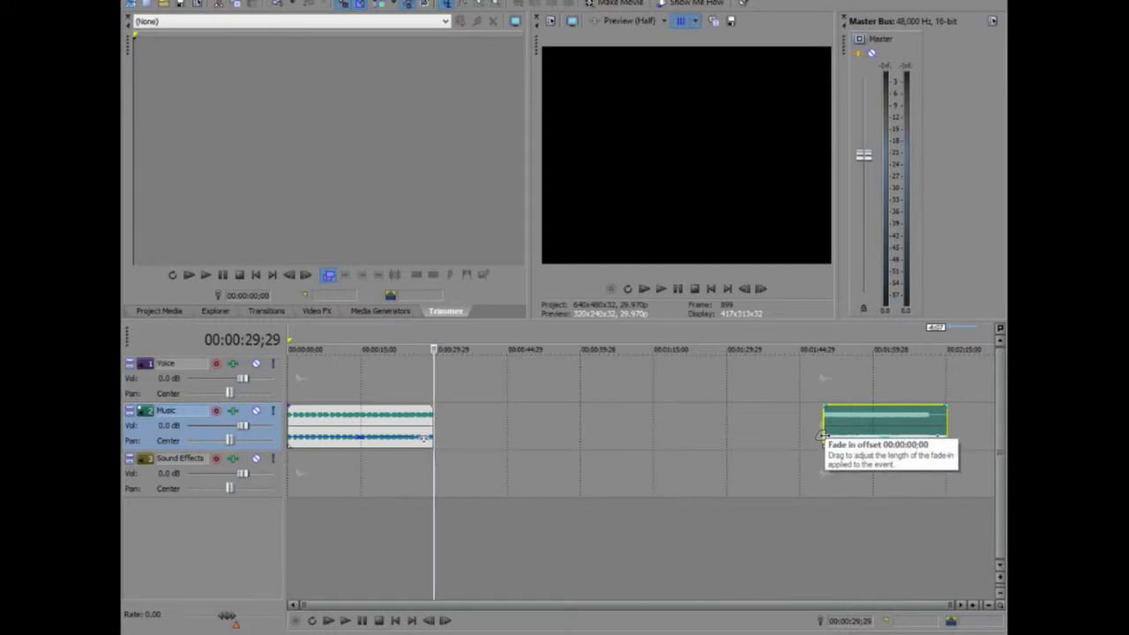
Give the second music clip a fade-in of about 2 seconds and the first one a fade-out of about 2 seconds.
left_click_drag(831, 437, 823, 438)
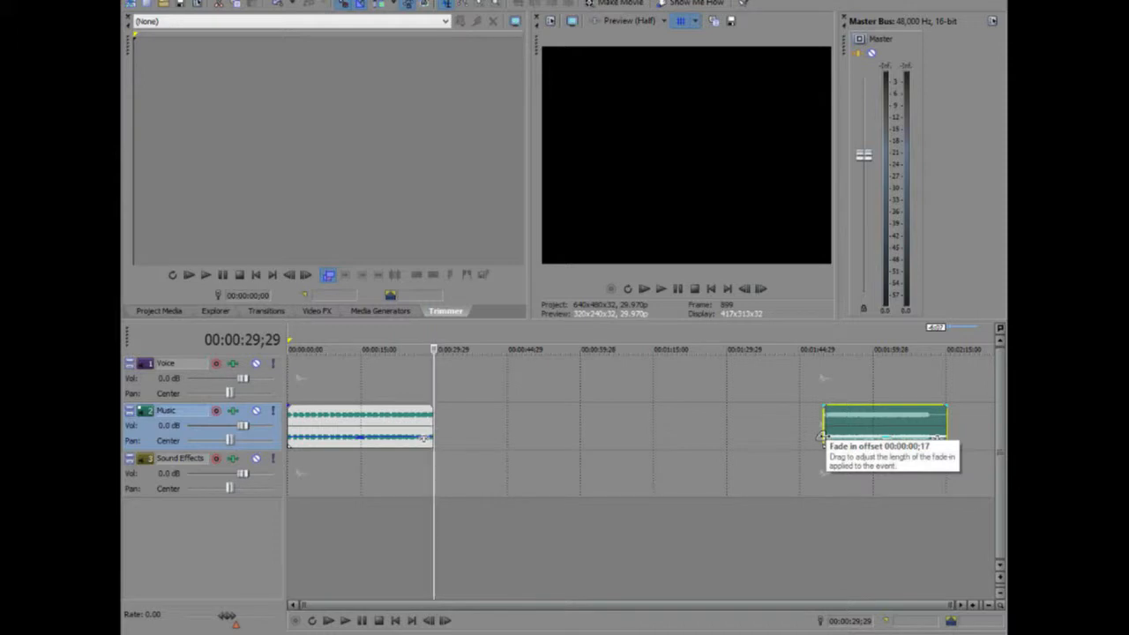
left_click_drag(822, 438, 827, 438)
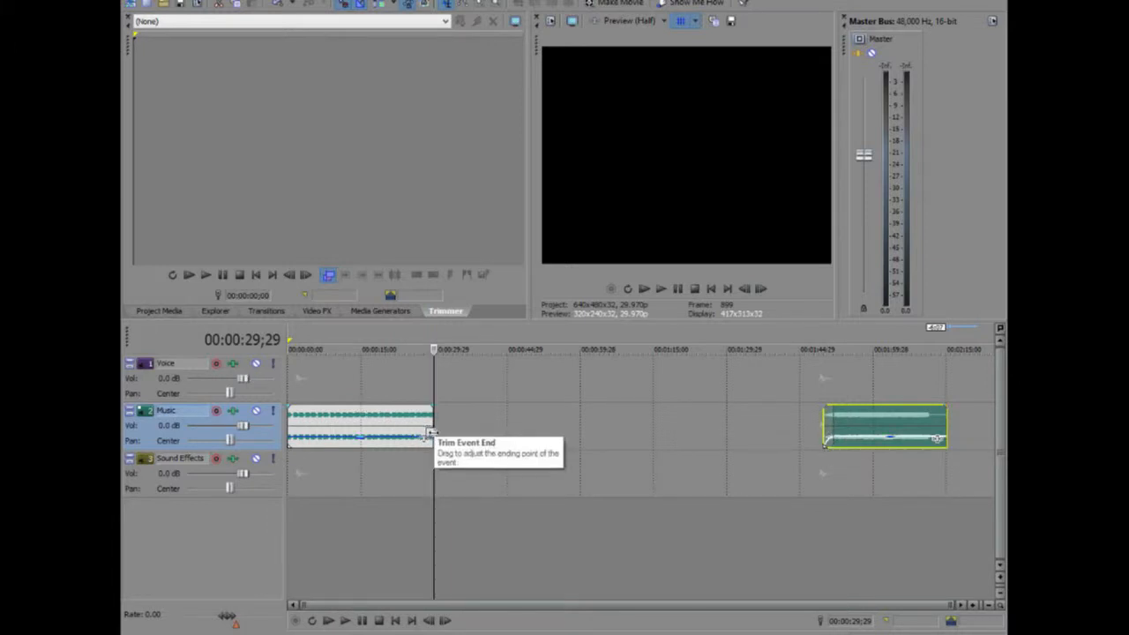
left_click_drag(432, 433, 425, 435)
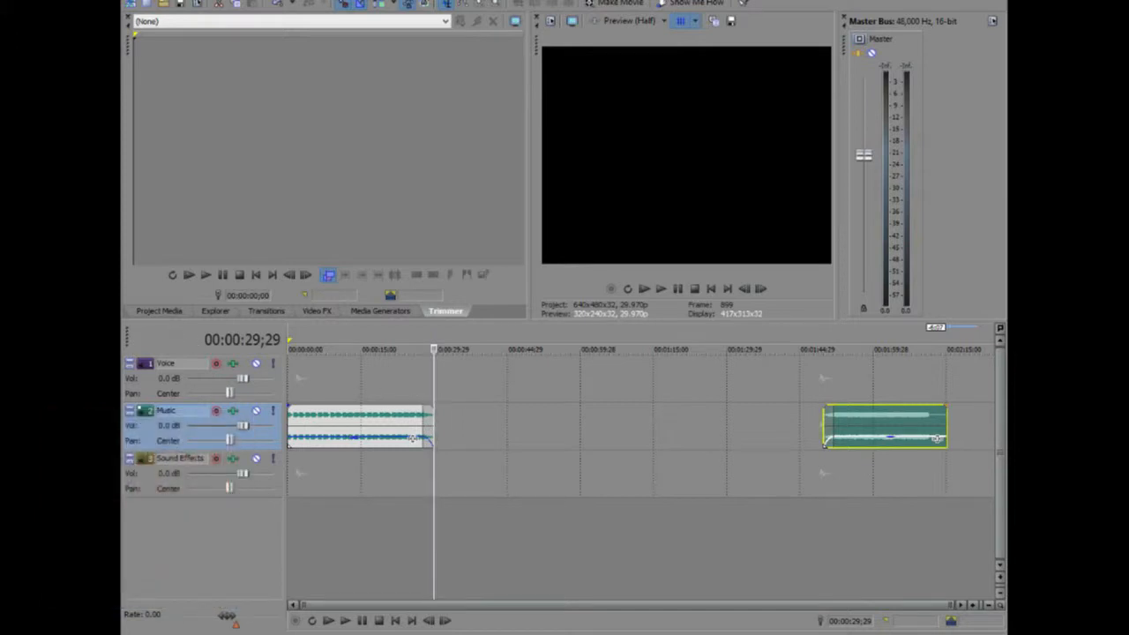
Arm the Voice track, record about 63 seconds of narration from the project start, and keep the recorded file.
left_click(216, 365)
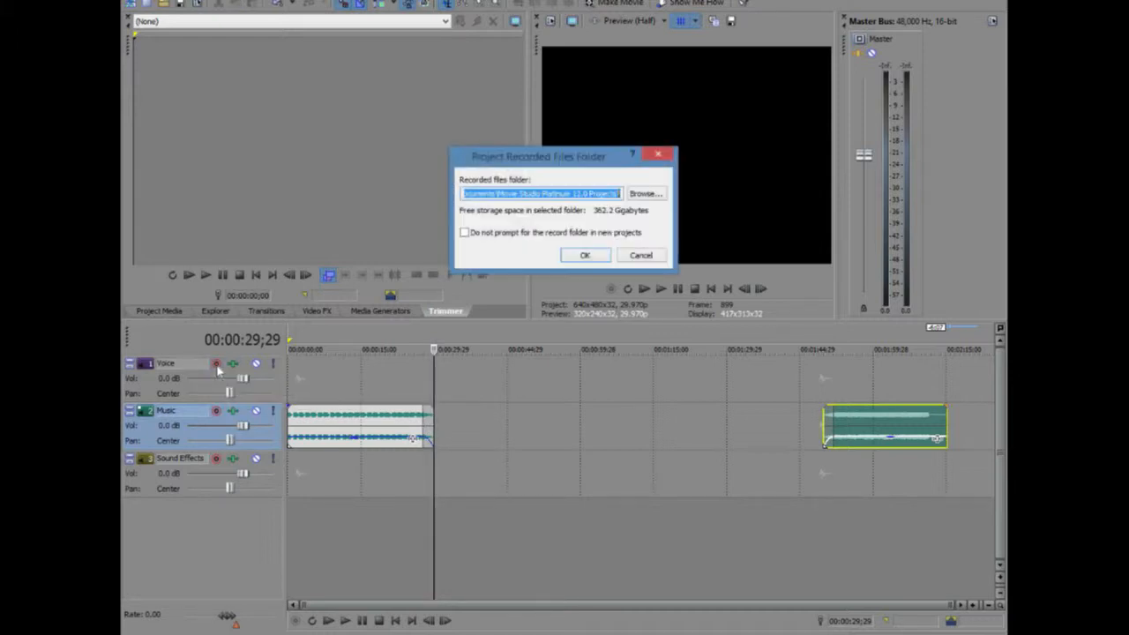
left_click(586, 255)
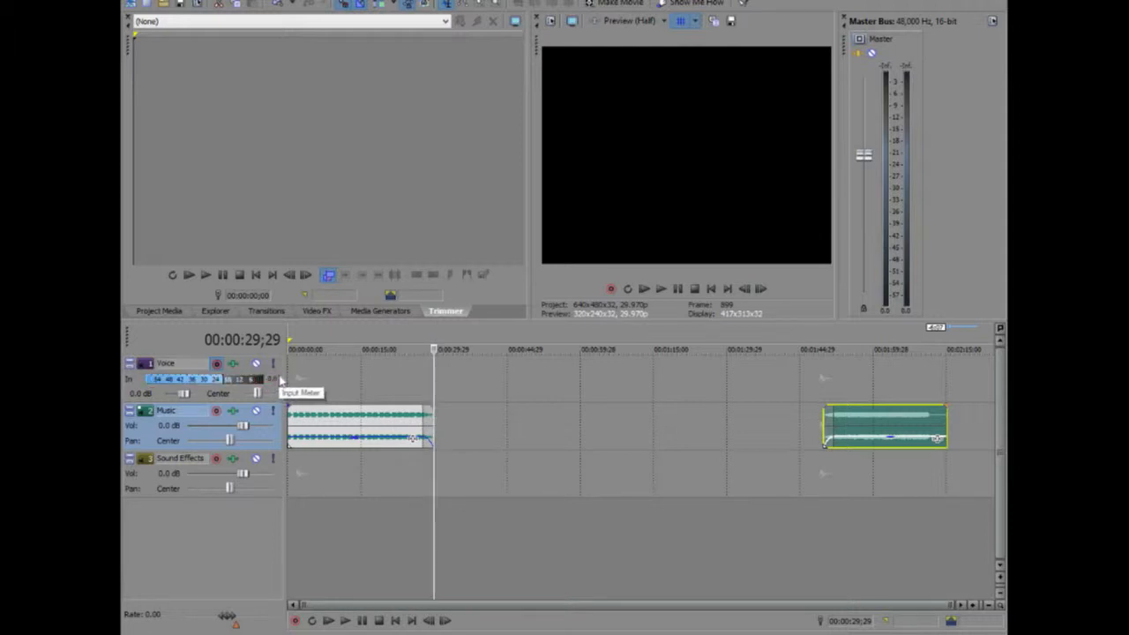
left_click(397, 621)
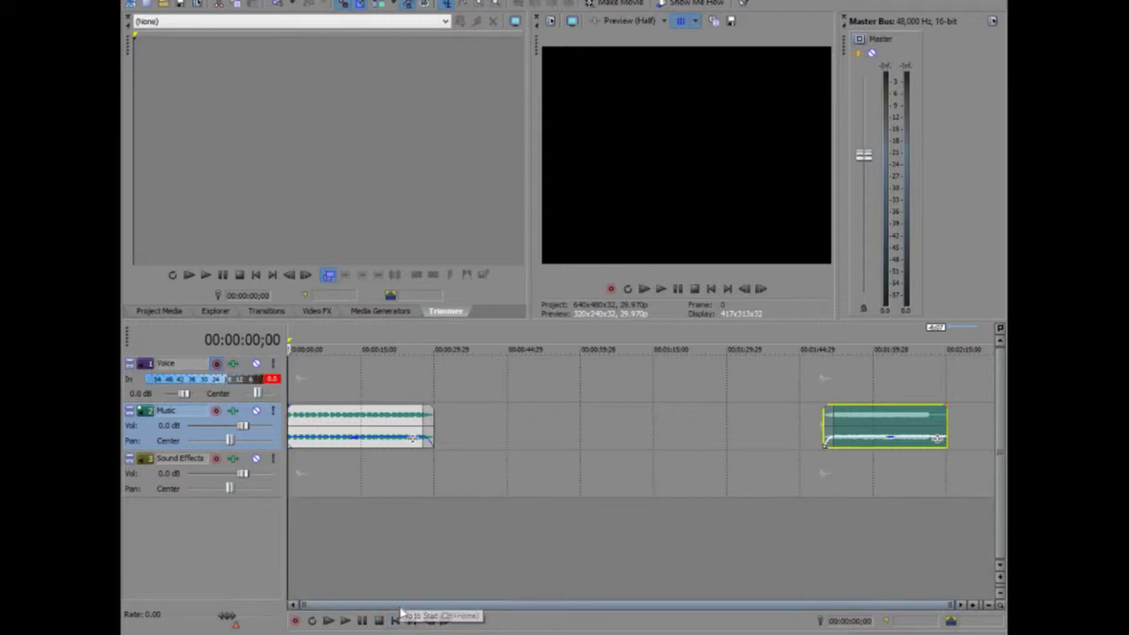
left_click(296, 621)
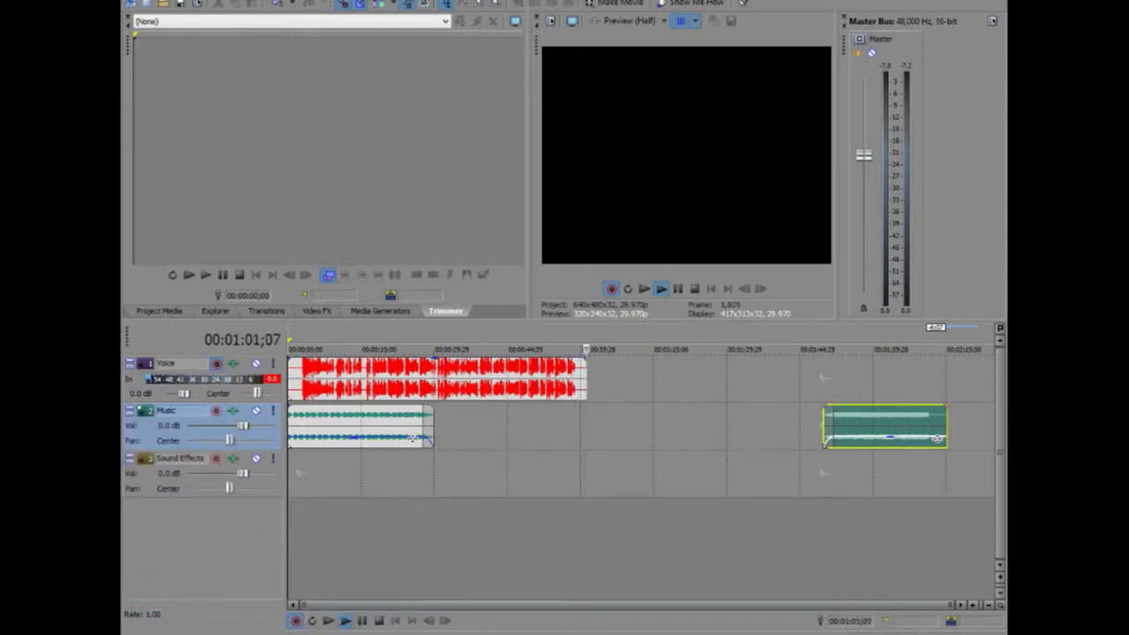
left_click(379, 621)
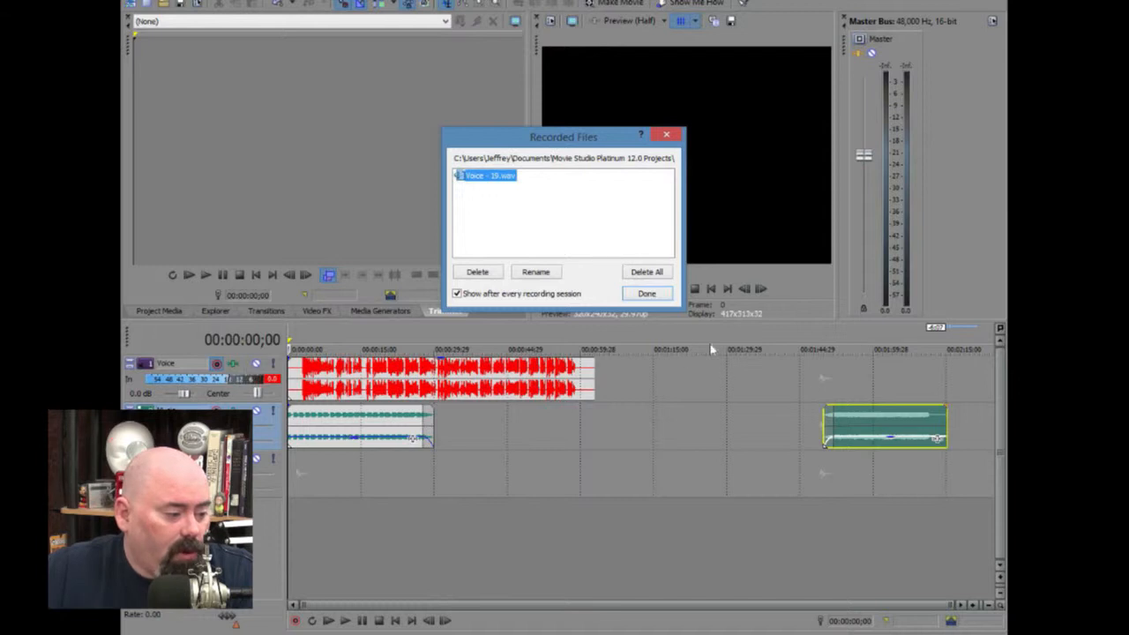
left_click(667, 293)
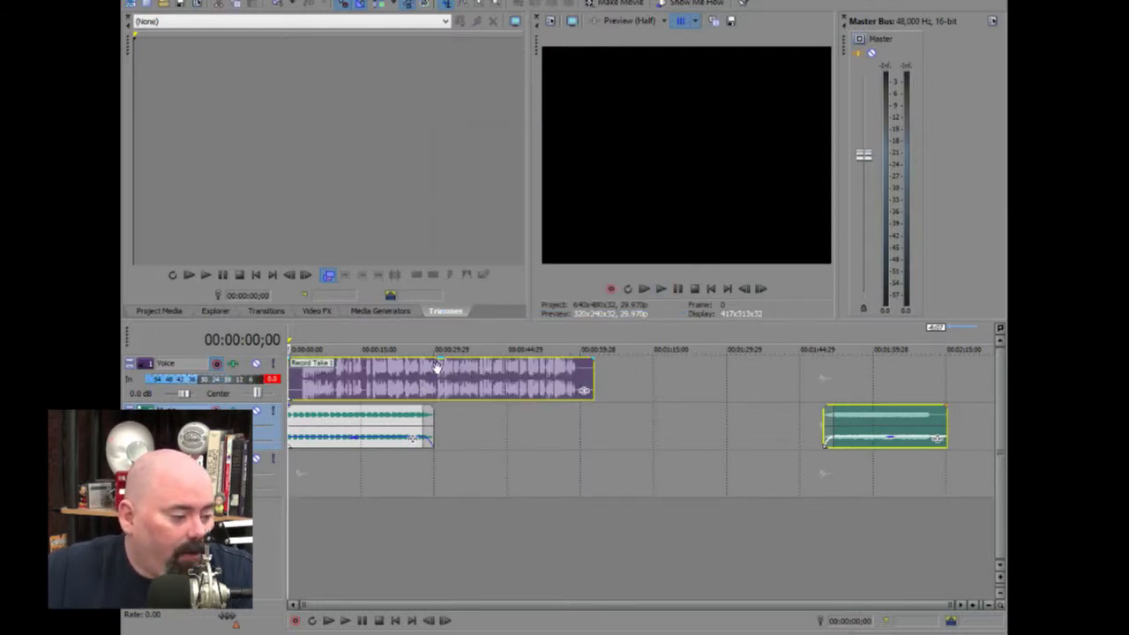
Lower the gain of the recorded voice clip and disarm the Voice track.
left_click_drag(438, 366, 449, 384)
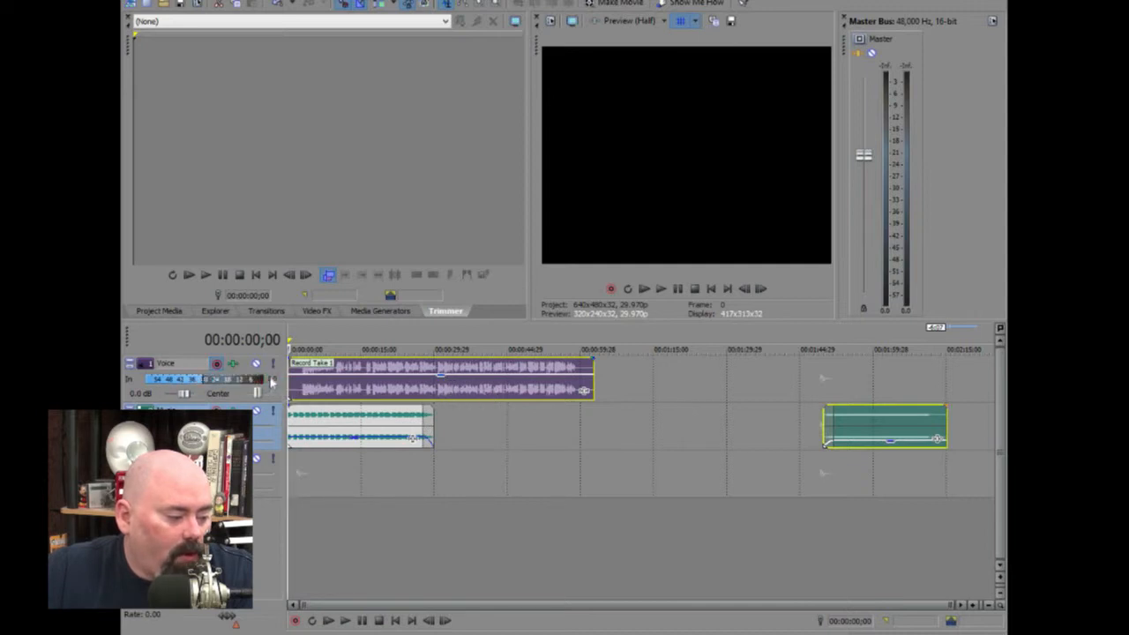
left_click(218, 365)
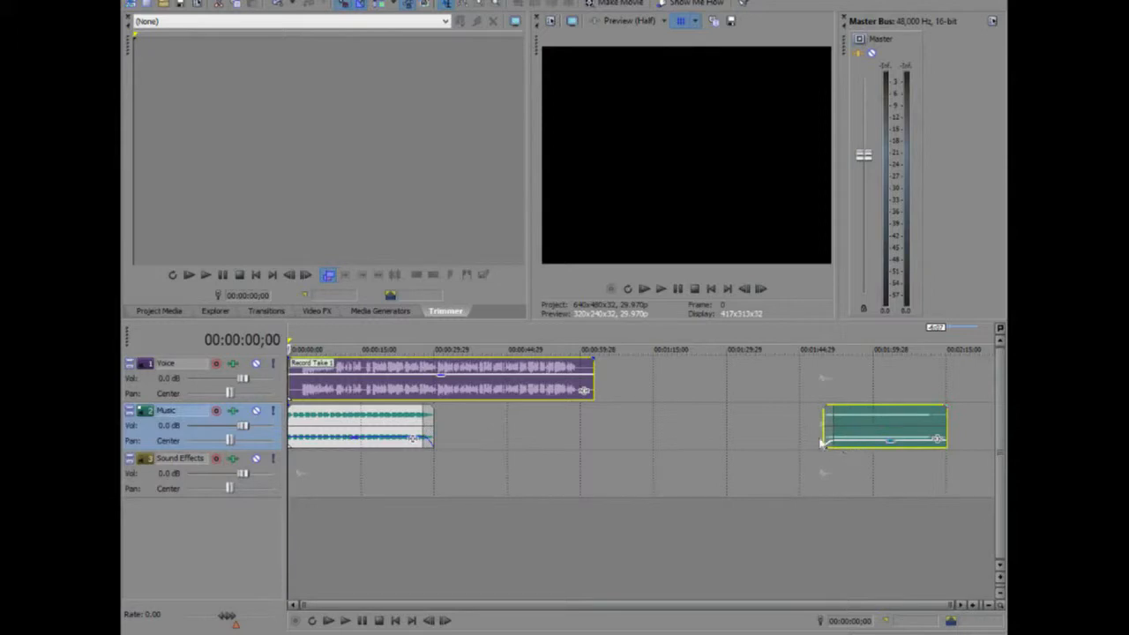
Fit the closing music clip to about 00:00:54–00:01:07, end the opening one at about 00:00:16, and set the Music track's volume to -3.2 dB.
left_click_drag(824, 430, 577, 422)
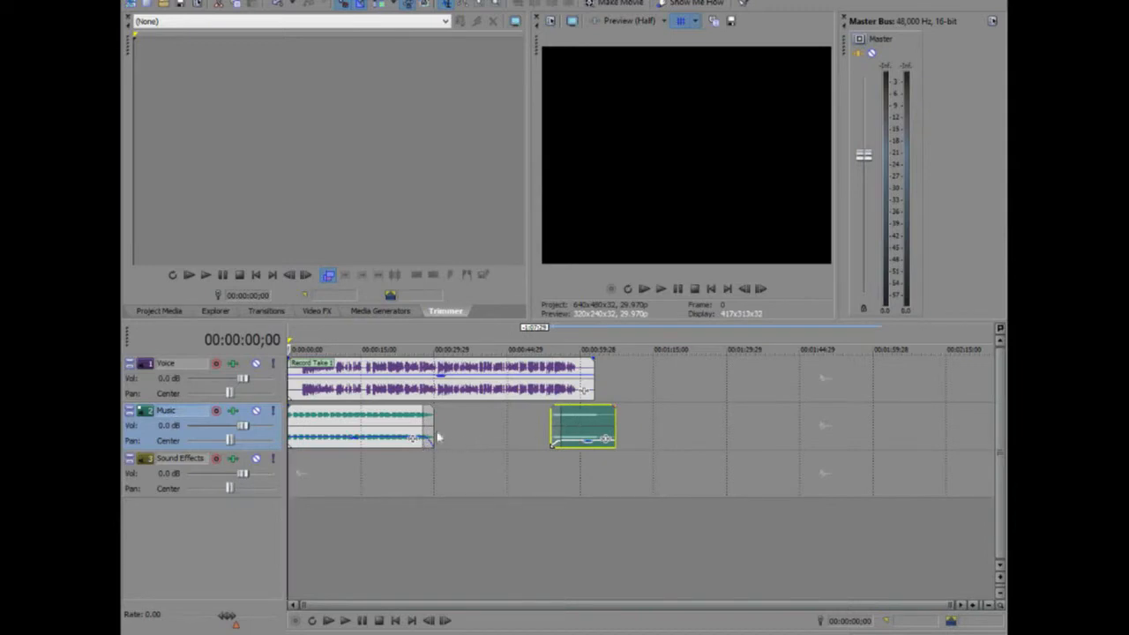
left_click_drag(430, 432, 362, 436)
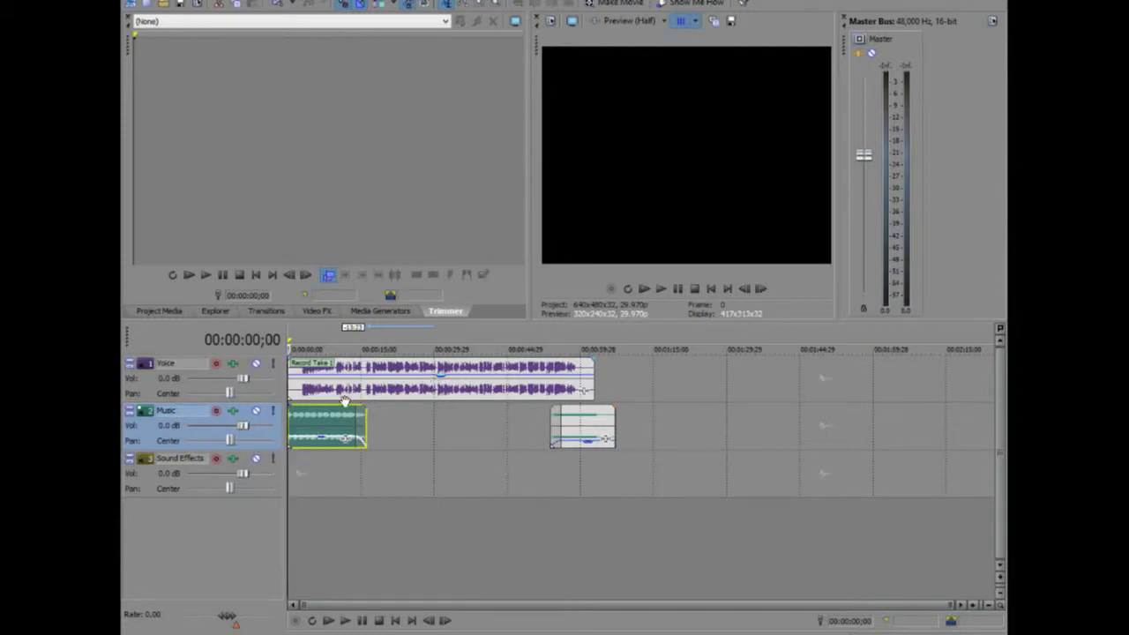
left_click_drag(243, 427, 240, 428)
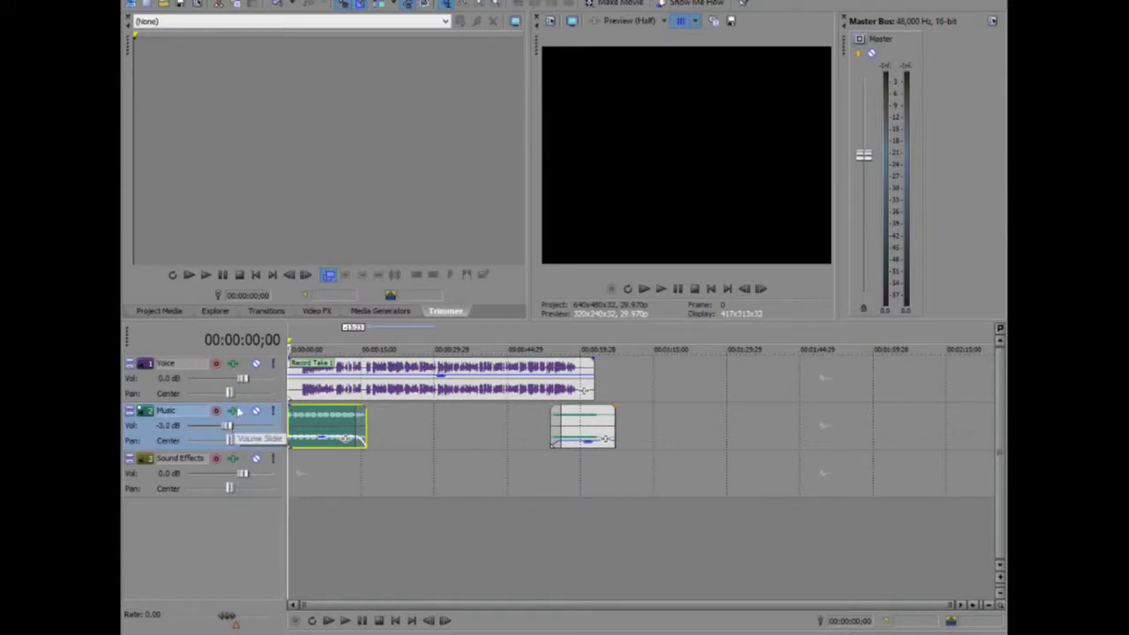
mouse_move(402, 380)
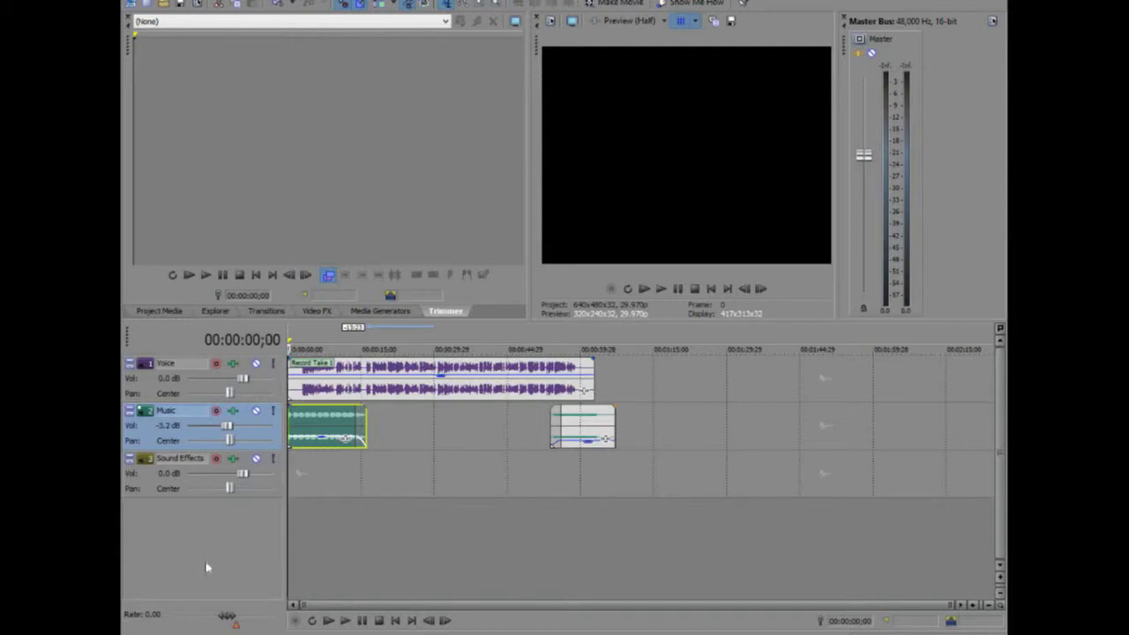
Play the mix from the beginning and extend the closing music clip's start back to about 00:00:41.
left_click(345, 621)
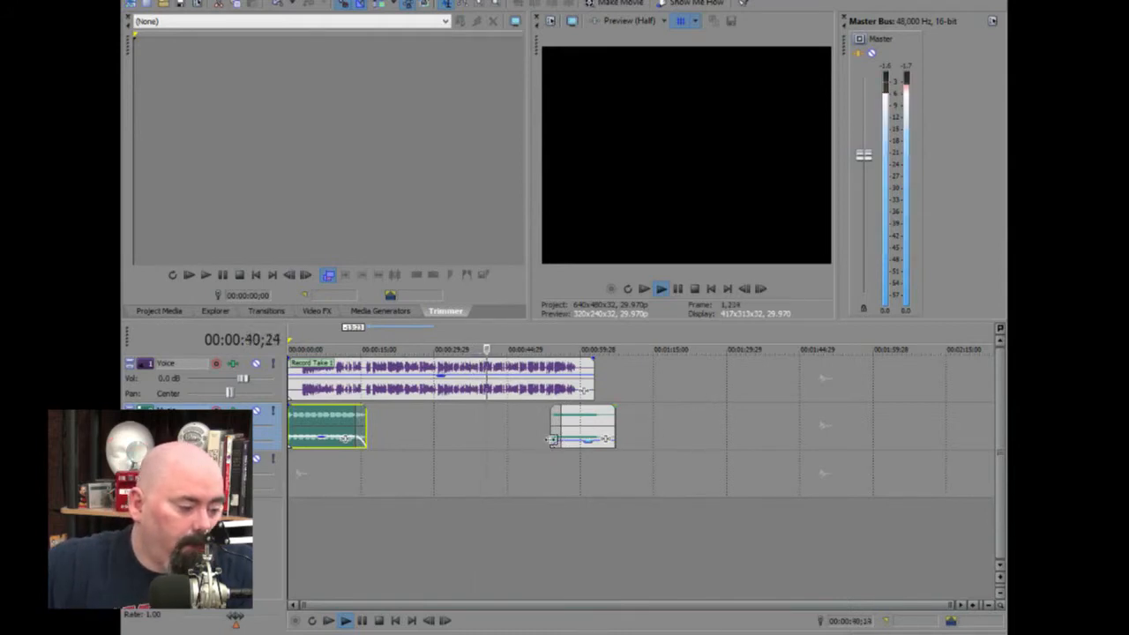
left_click_drag(551, 441, 487, 441)
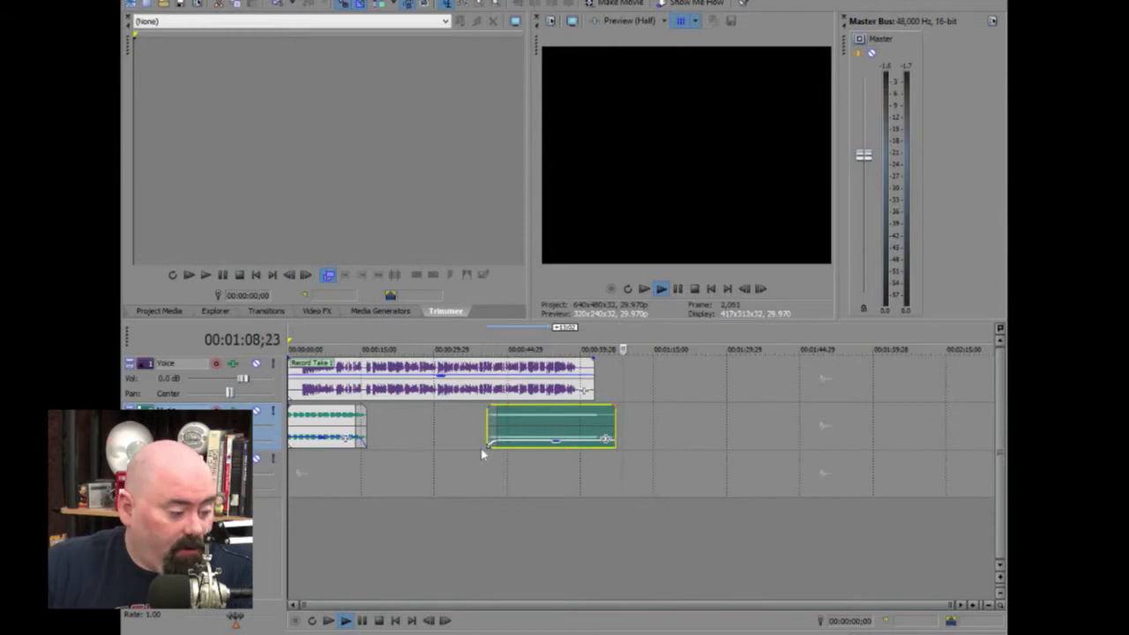
Stop playback, trim the closing music clip's start to about 00:00:47, and slightly raise the timeline's normal playback rate.
left_click(381, 621)
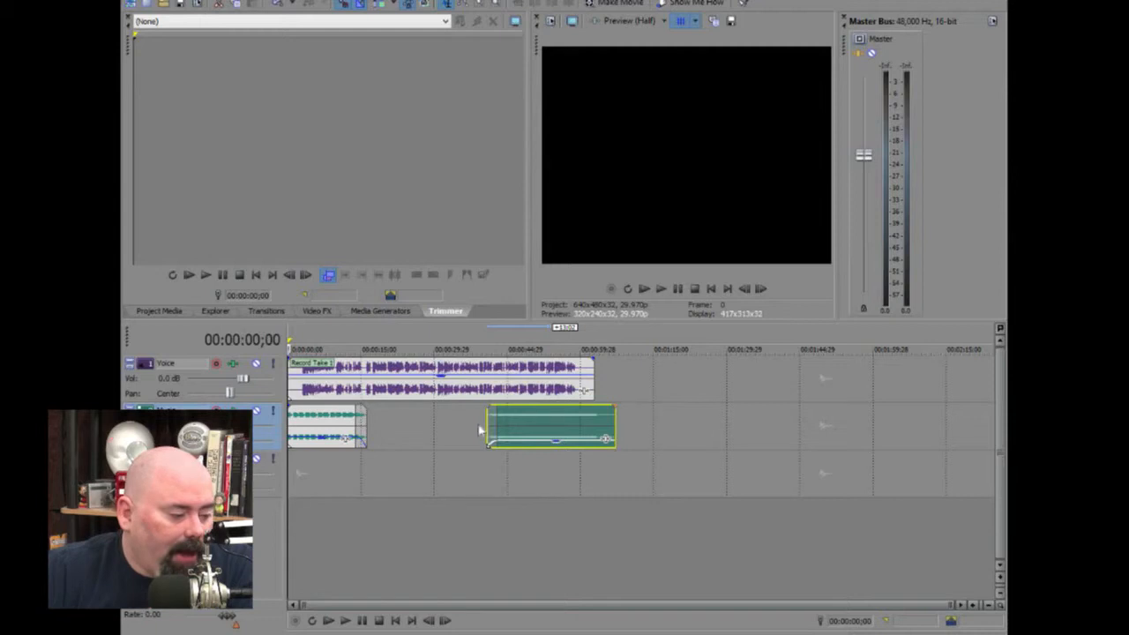
left_click_drag(489, 425, 515, 441)
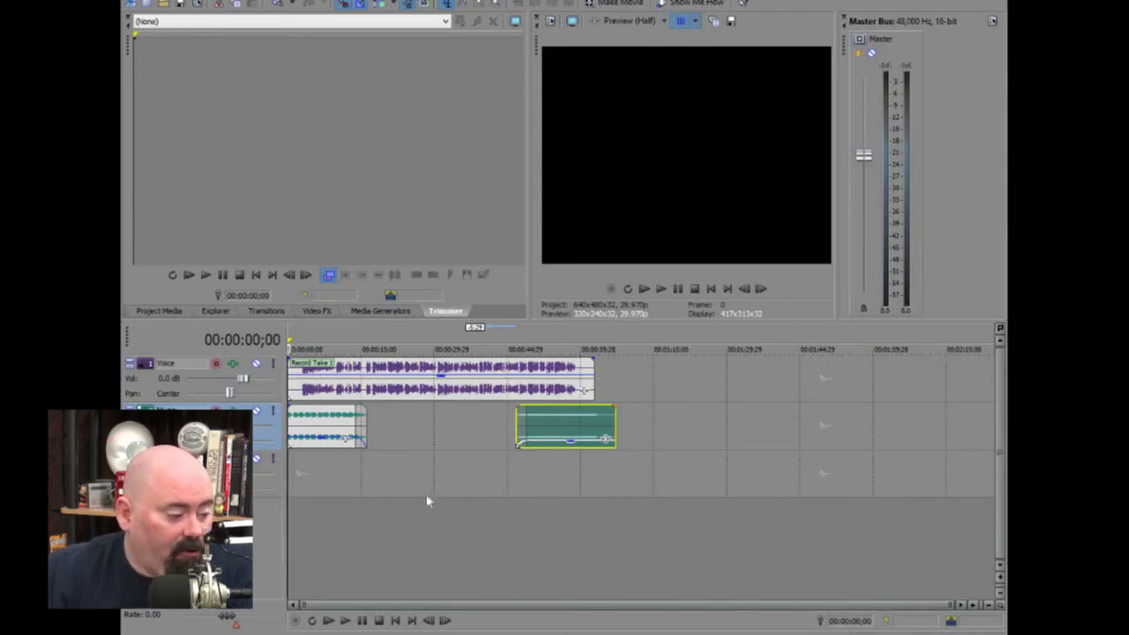
left_click_drag(449, 367, 490, 382)
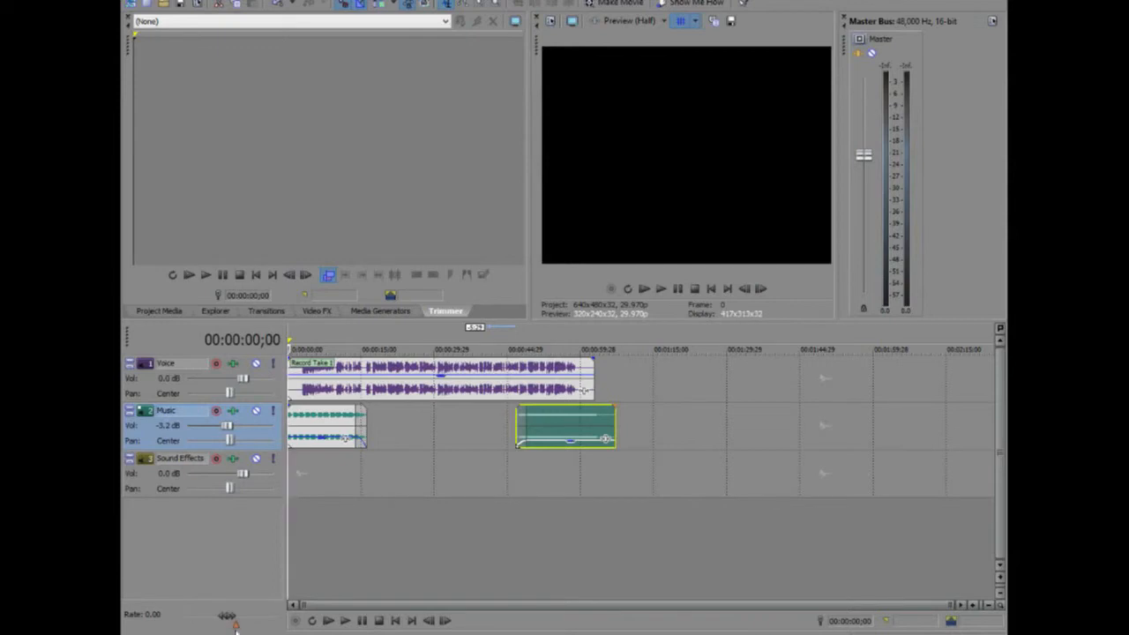
left_click_drag(237, 627, 248, 628)
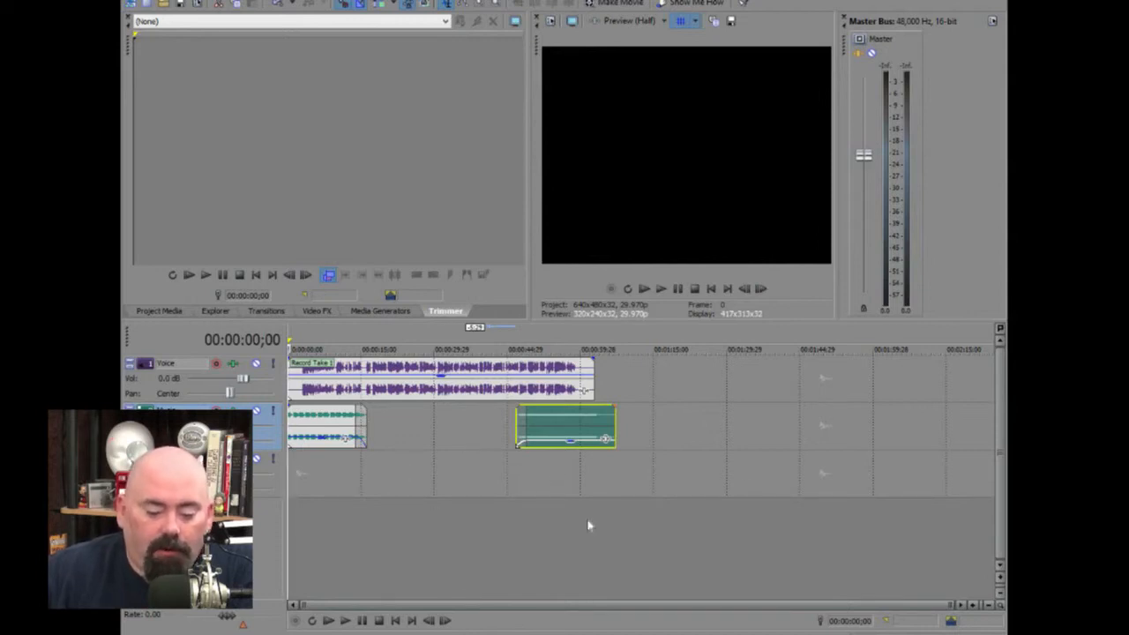
Render the project as Untitled.mp3 in the ipad365\done folder, using the iPad365 template of the MP3 Audio format.
left_click(146, 1)
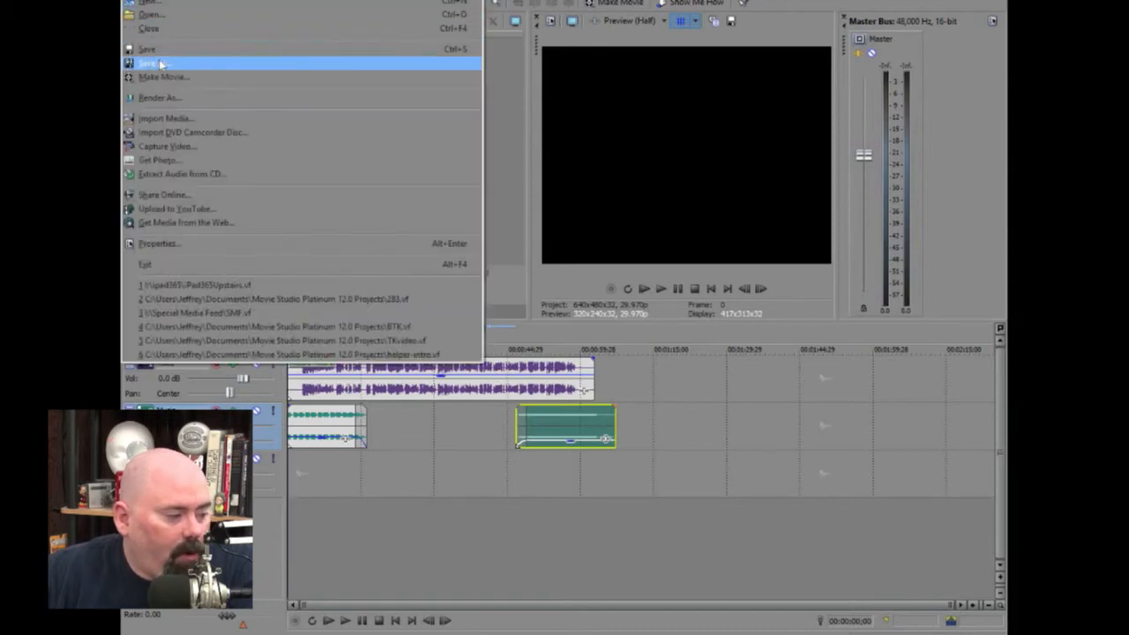
left_click(167, 97)
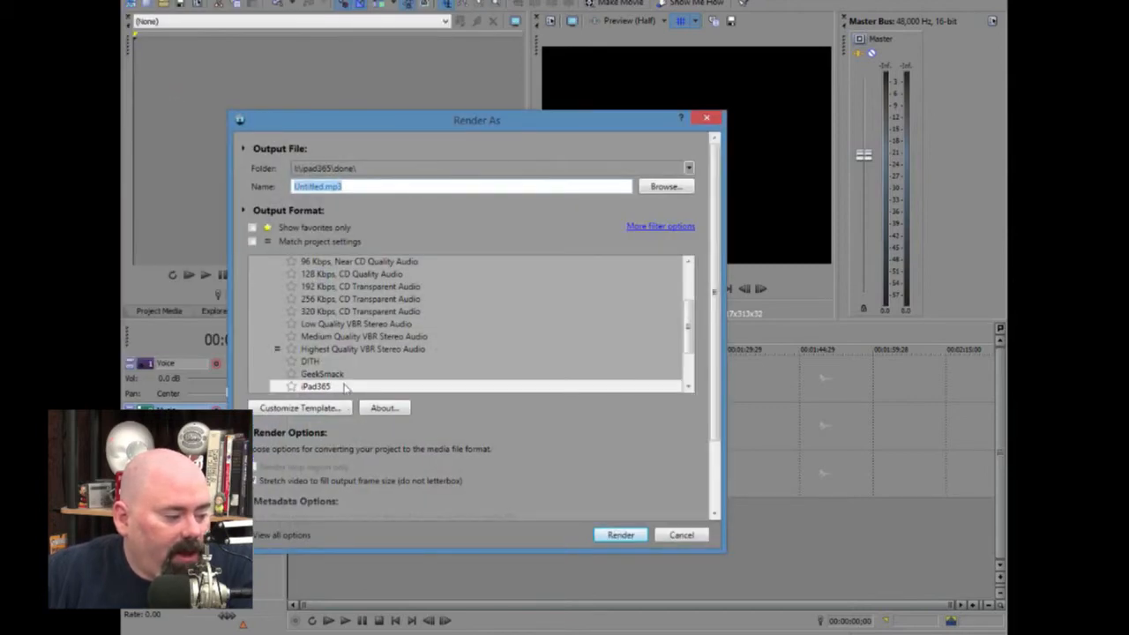
left_click(343, 303)
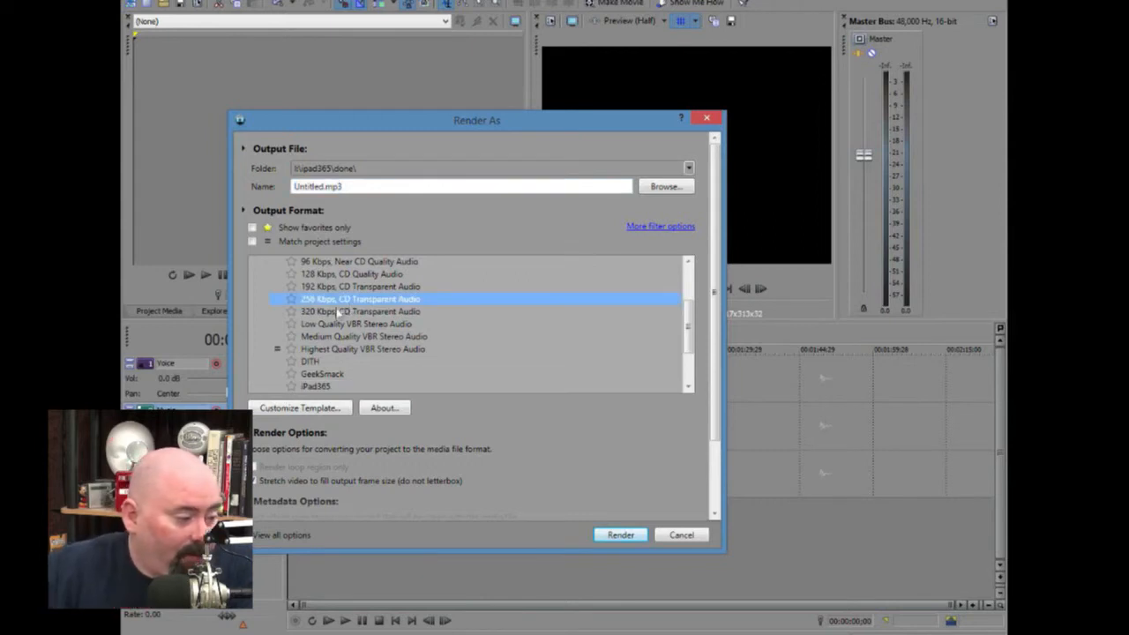
scroll(271, 324, "up", 2)
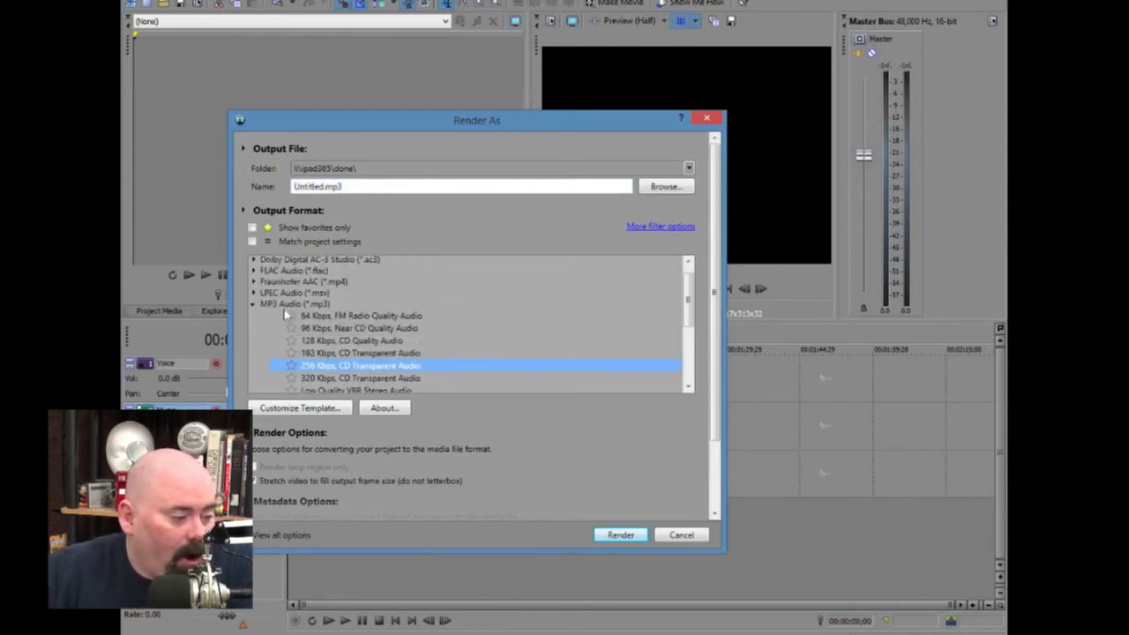
left_click(285, 306)
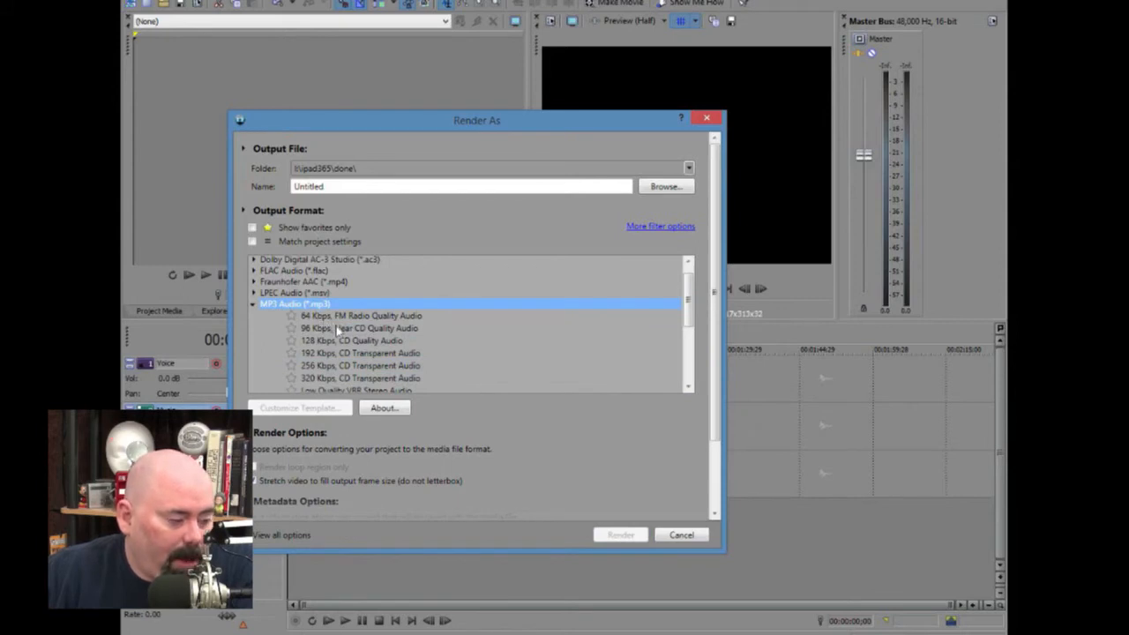
scroll(336, 329, "down", 2)
scroll(337, 329, "down", 2)
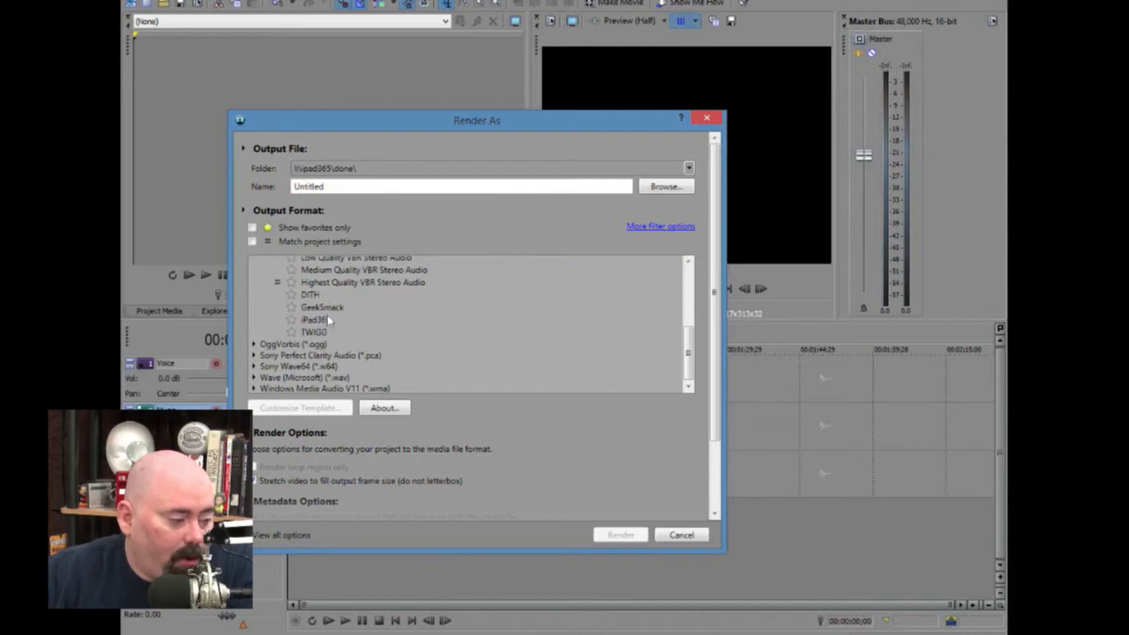
scroll(328, 321, "up", 2)
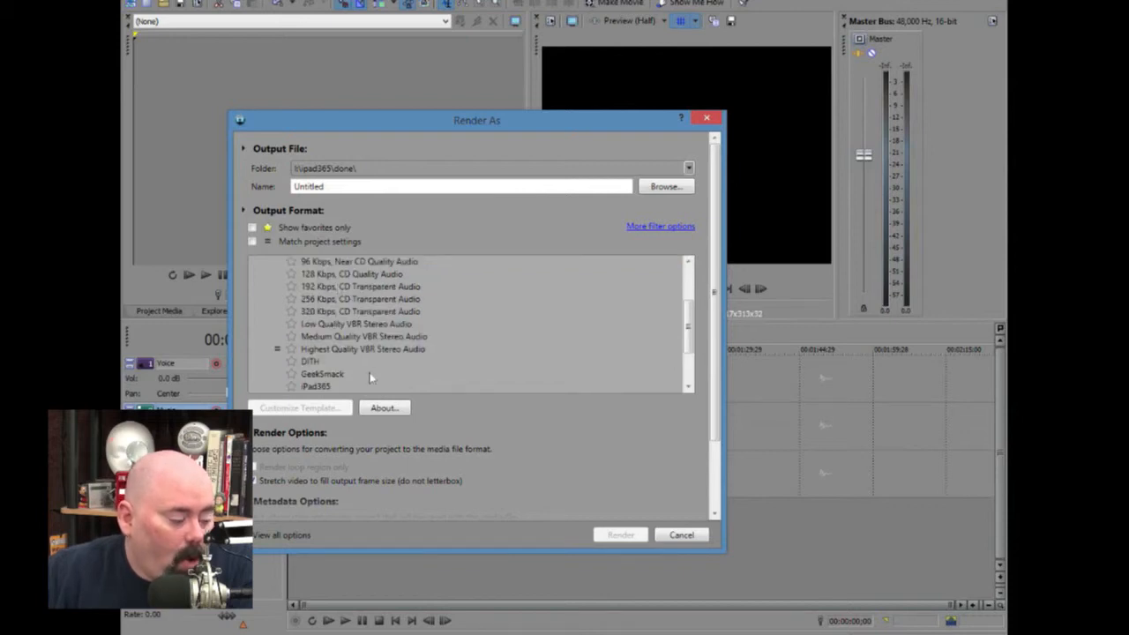
scroll(365, 370, "down", 1)
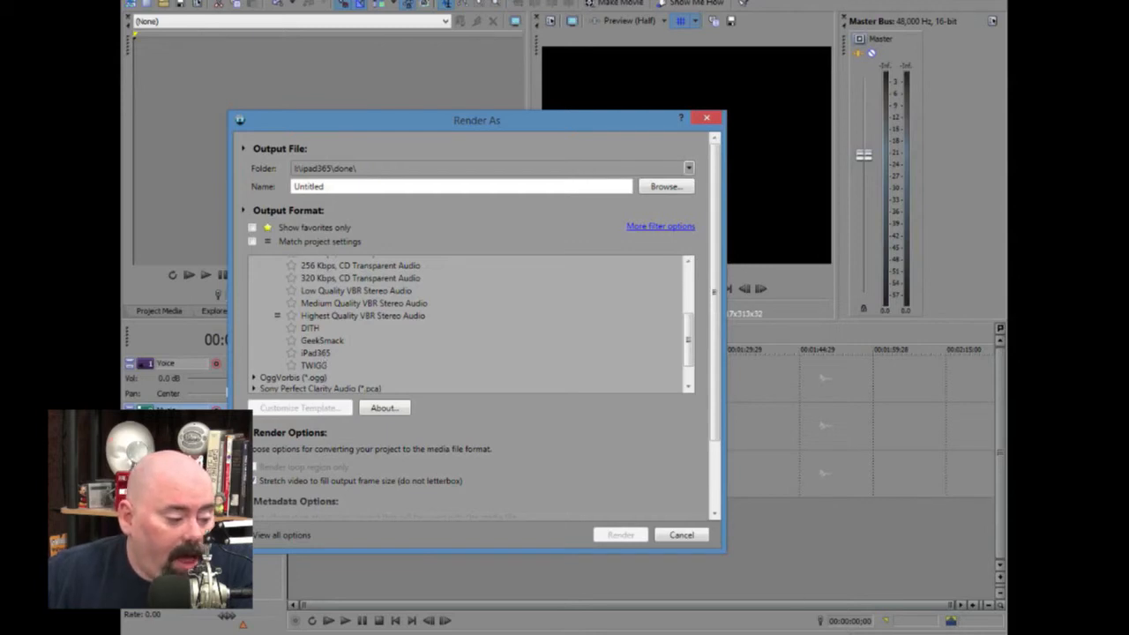
left_click(317, 352)
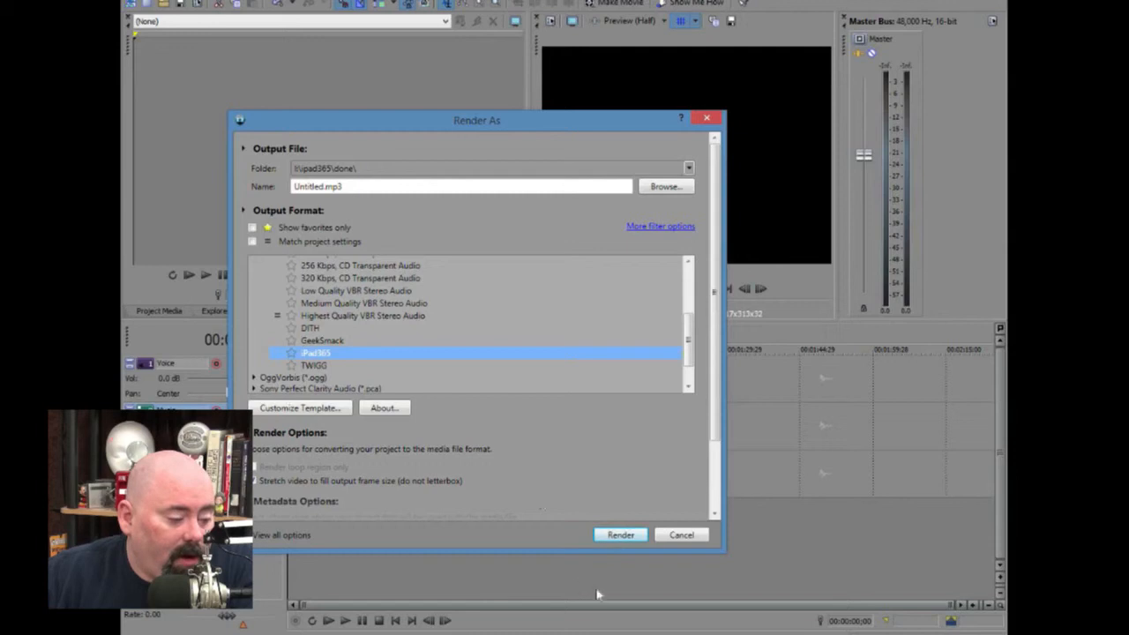
left_click(618, 535)
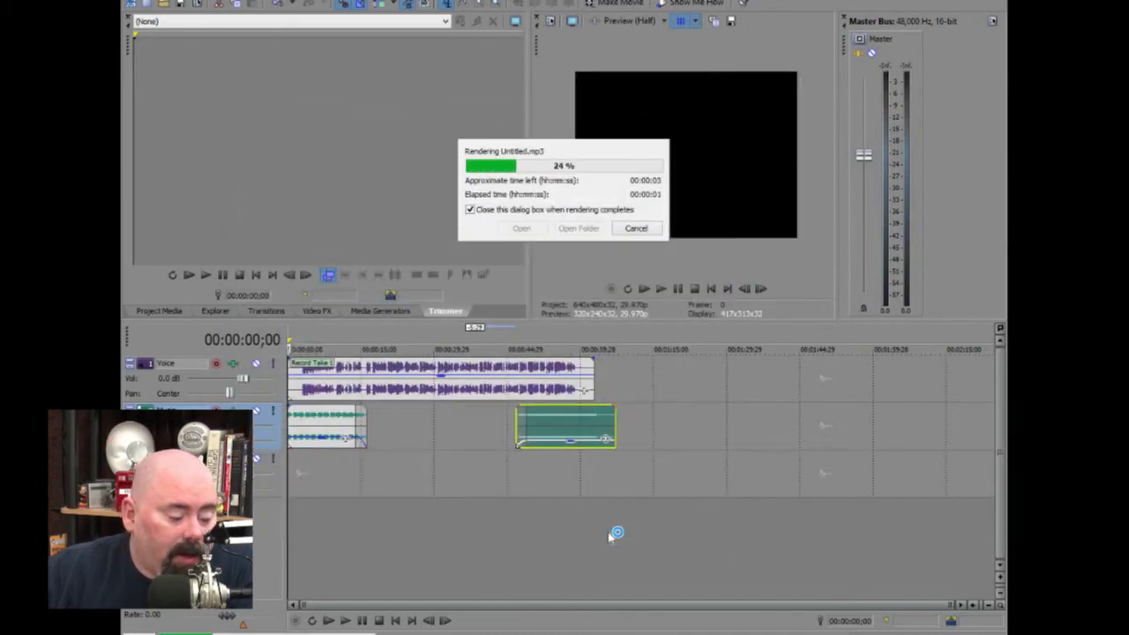